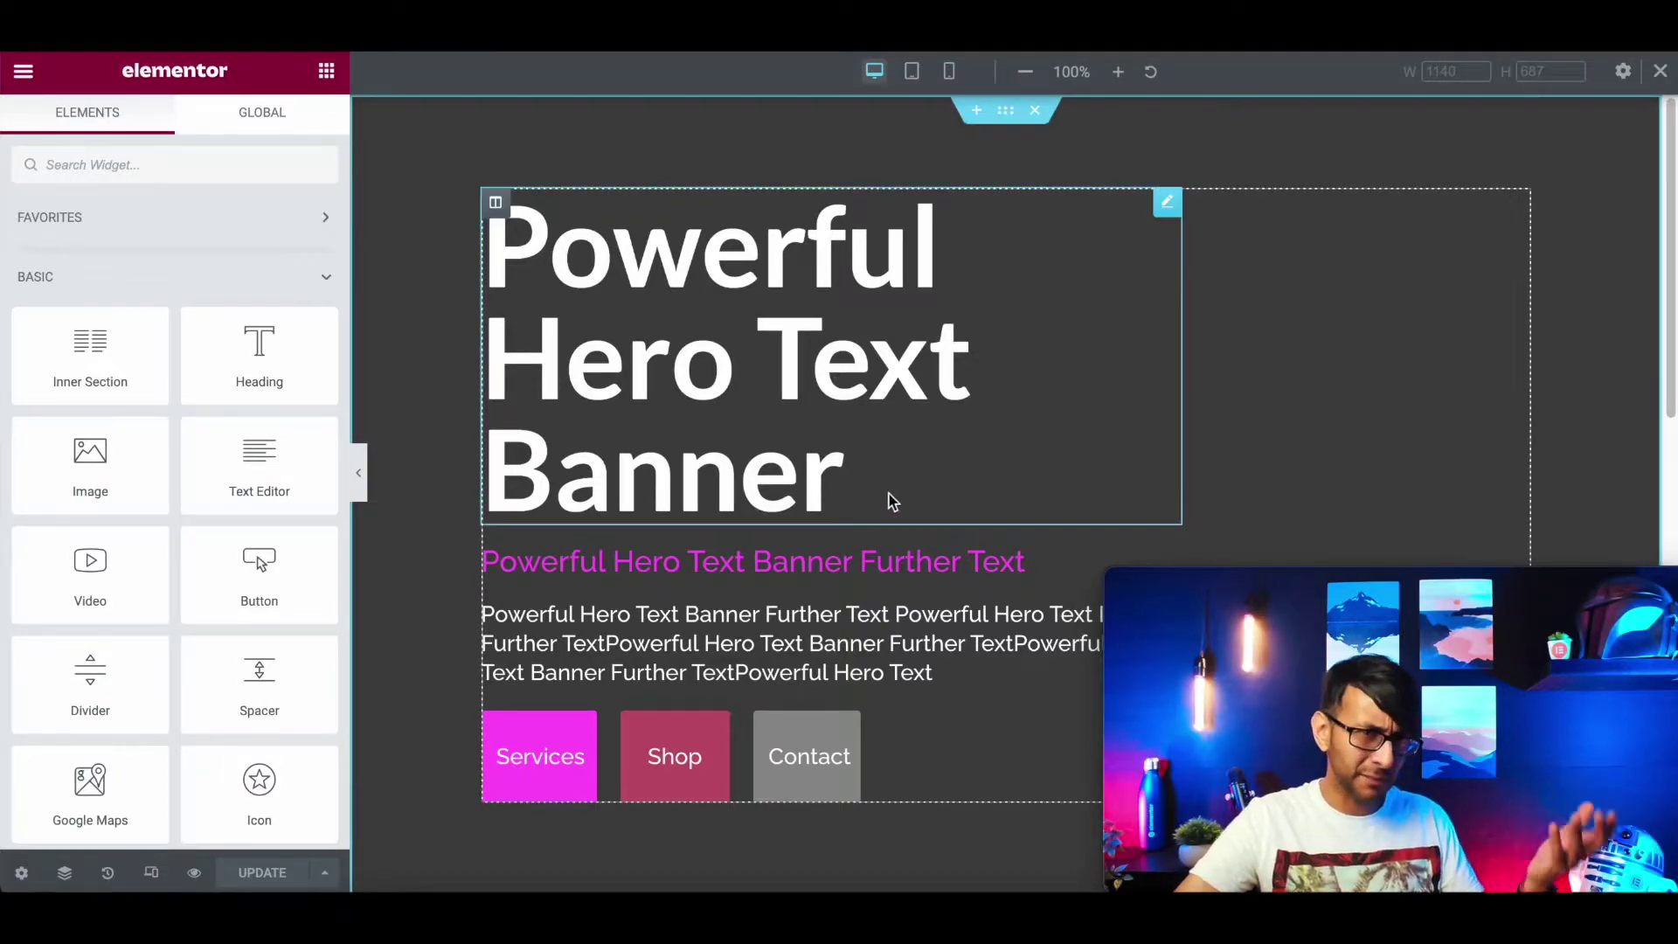
Search the widgets for 'icon' and drag the Icon widget above the Powerful Hero Text Banner heading.
{"action": "left_click", "coordinate": [206, 165]}
{"action": "type", "text": "ic"}
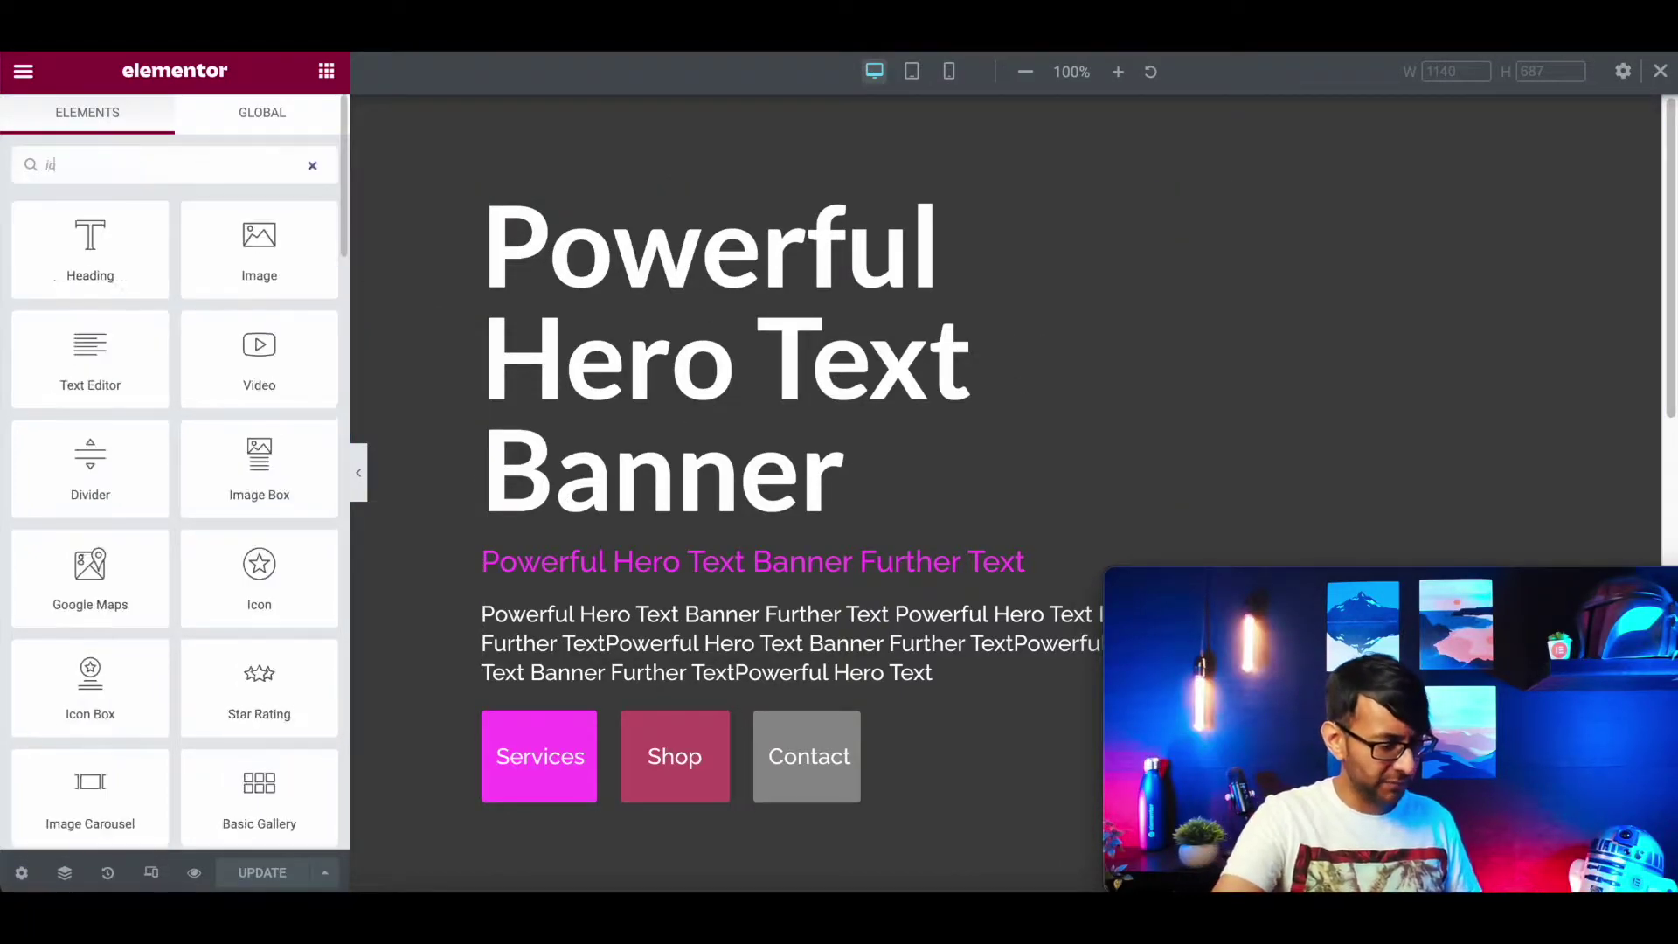
{"action": "type", "text": "on"}
{"action": "left_click_drag", "start_coordinate": [90, 241], "coordinate": [750, 218]}
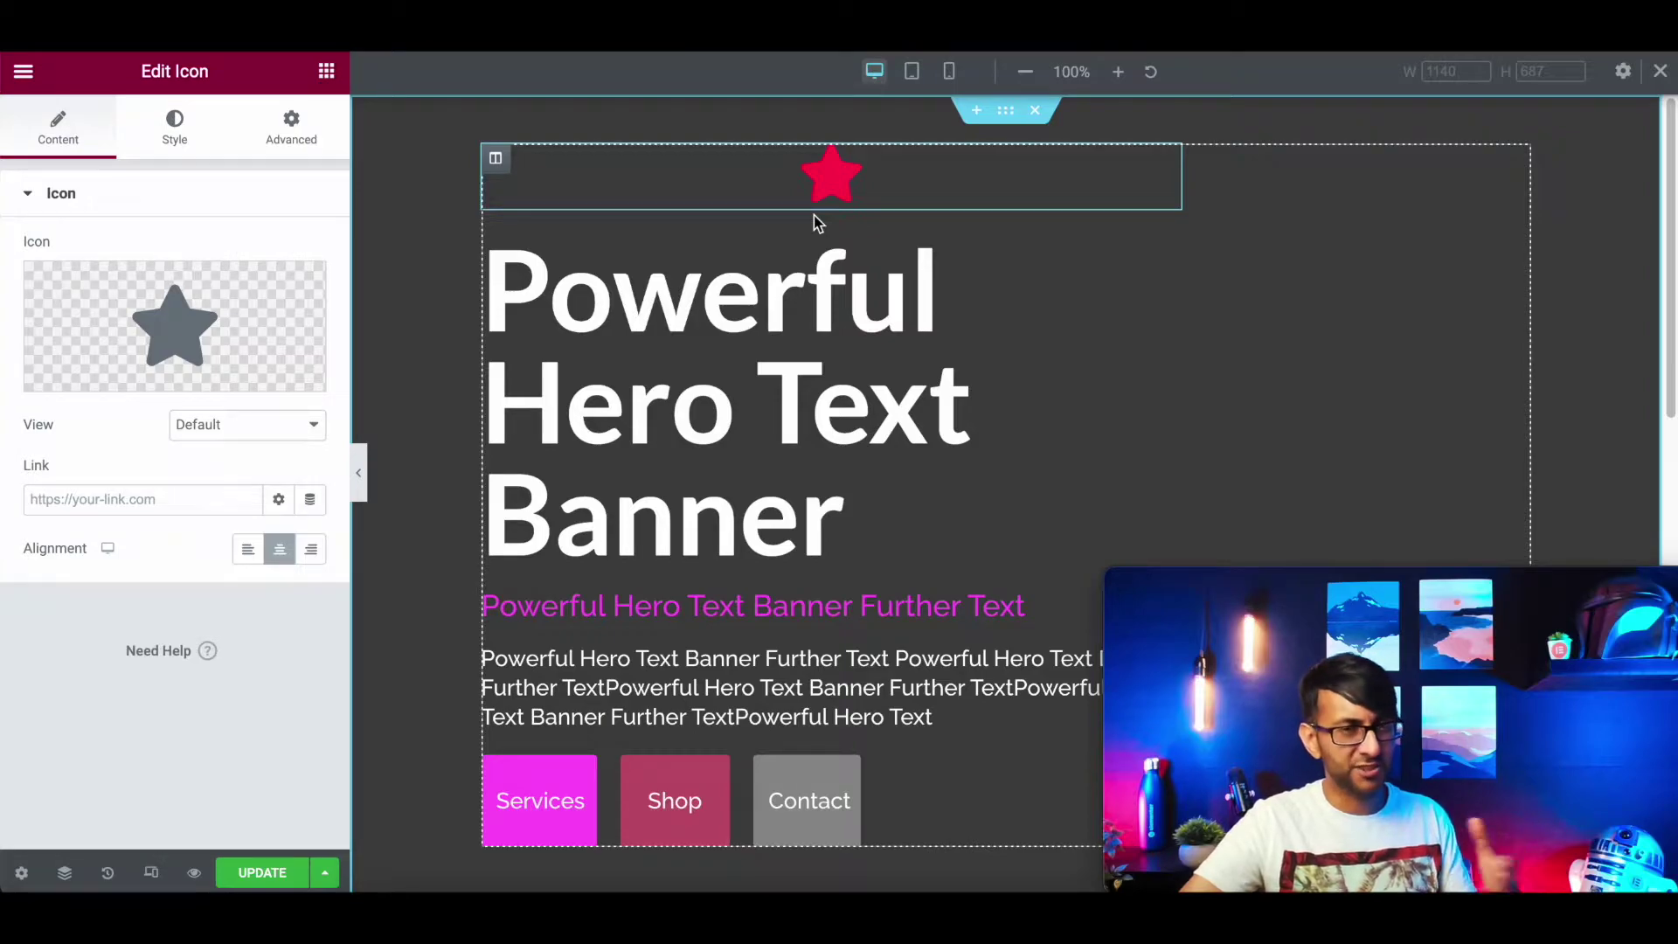
Replace the star with the Bars icon found by searching 'bar' in the Icon Library.
{"action": "left_click", "coordinate": [93, 377]}
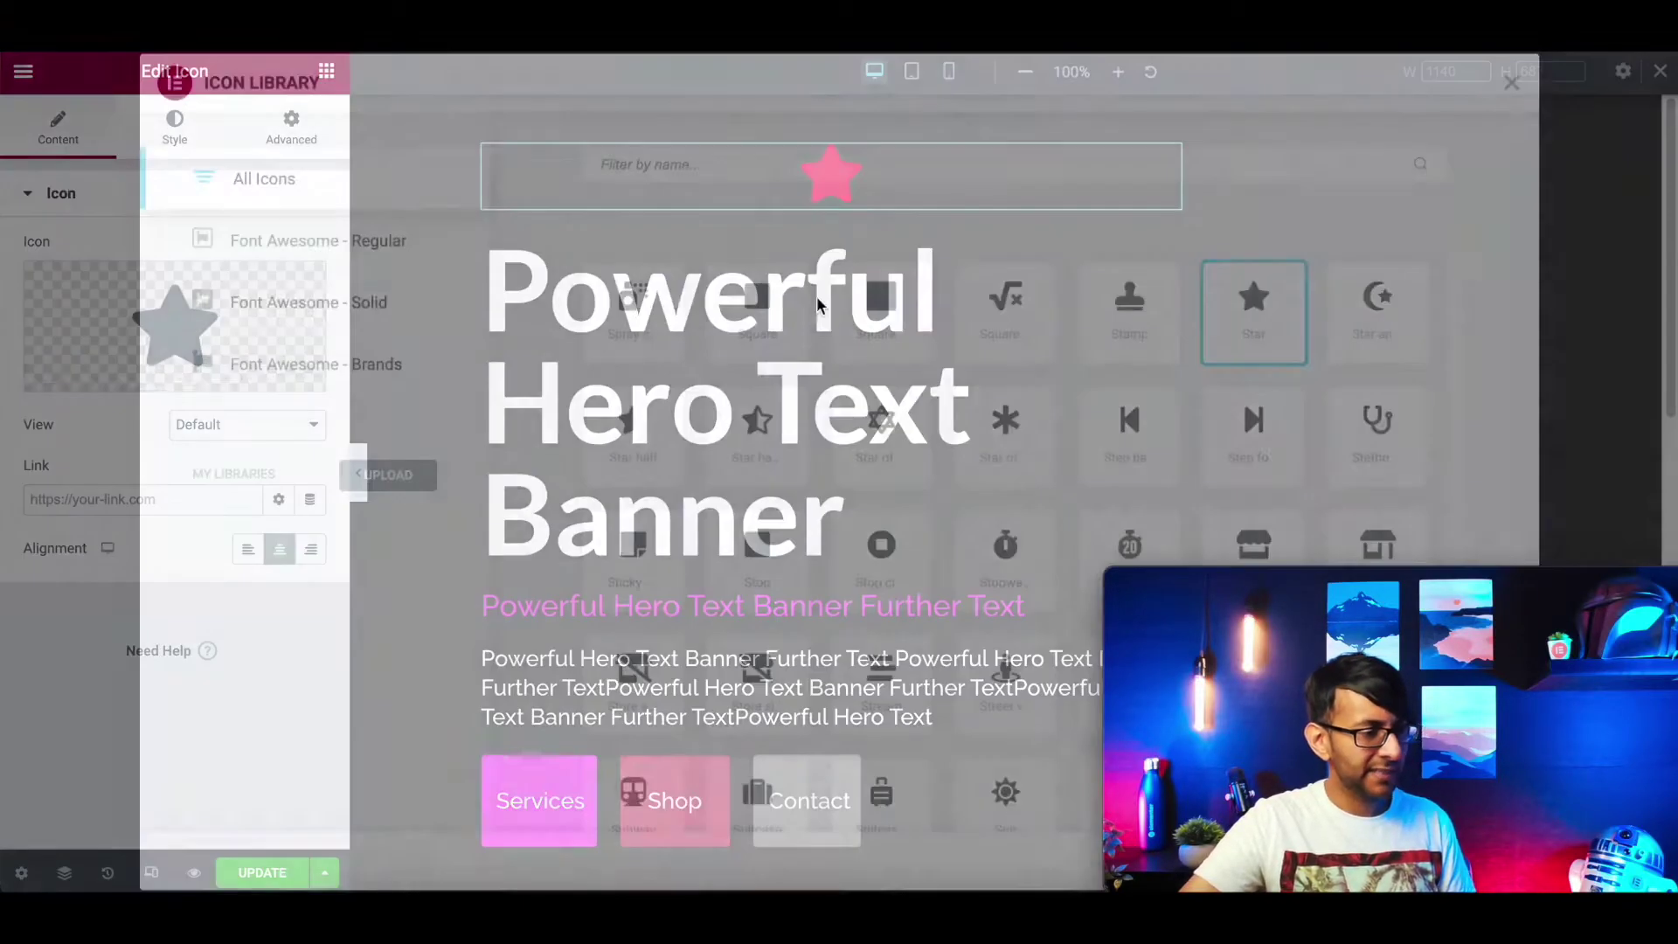
{"action": "left_click", "coordinate": [784, 172]}
{"action": "type", "text": "bar"}
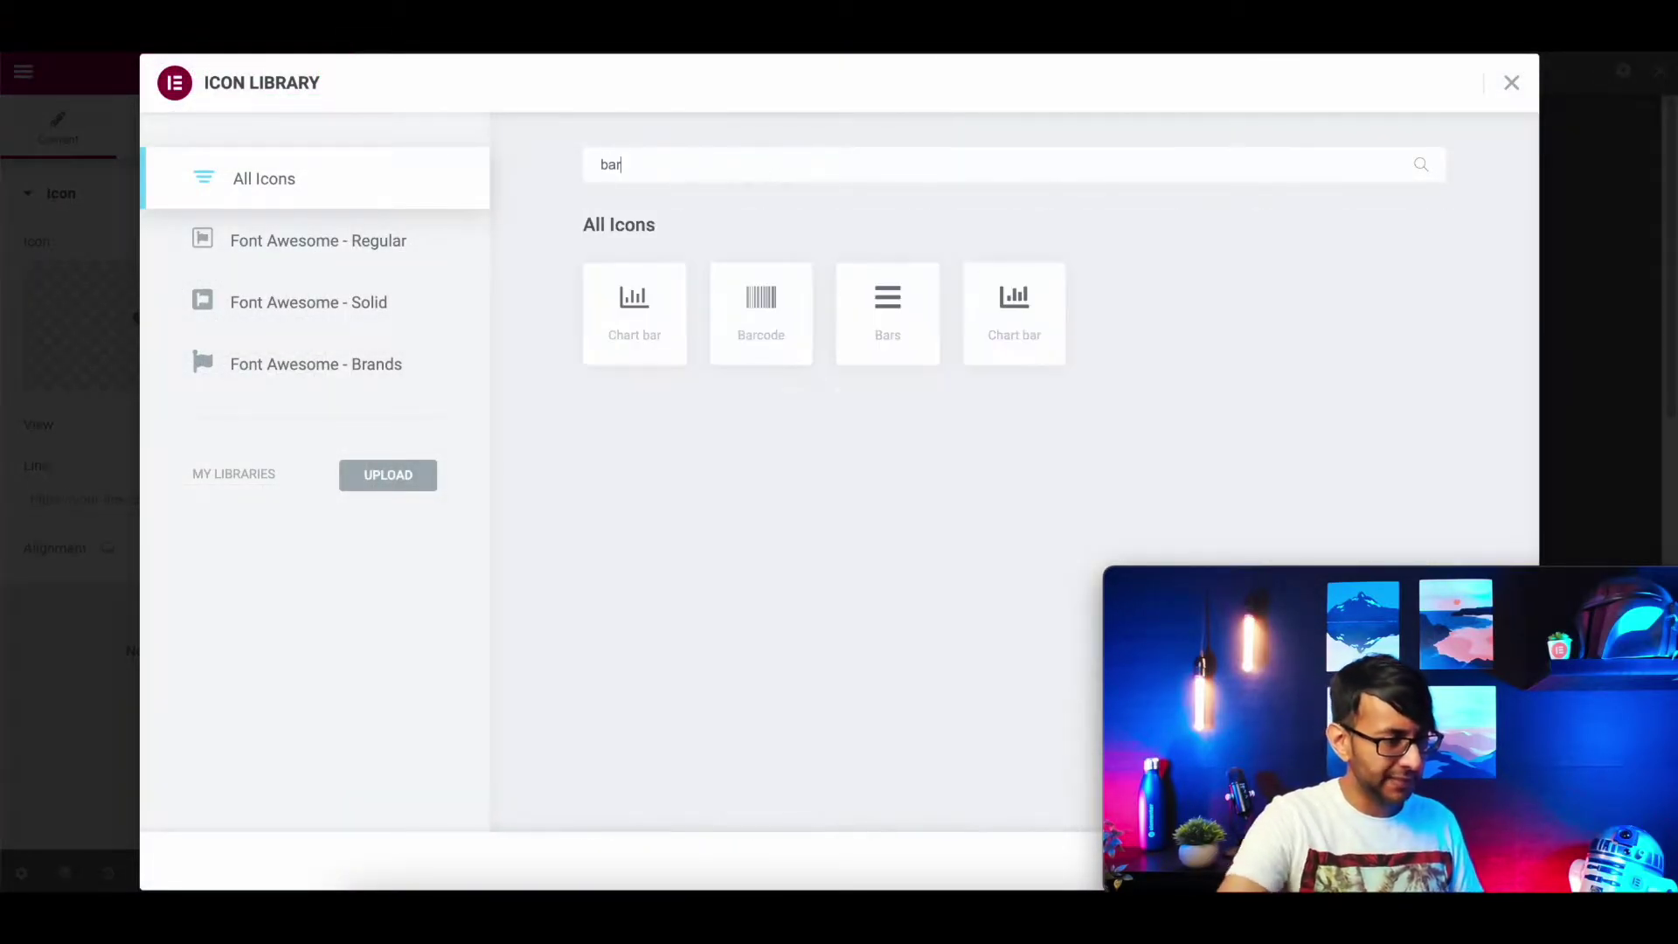
{"action": "left_click", "coordinate": [888, 302]}
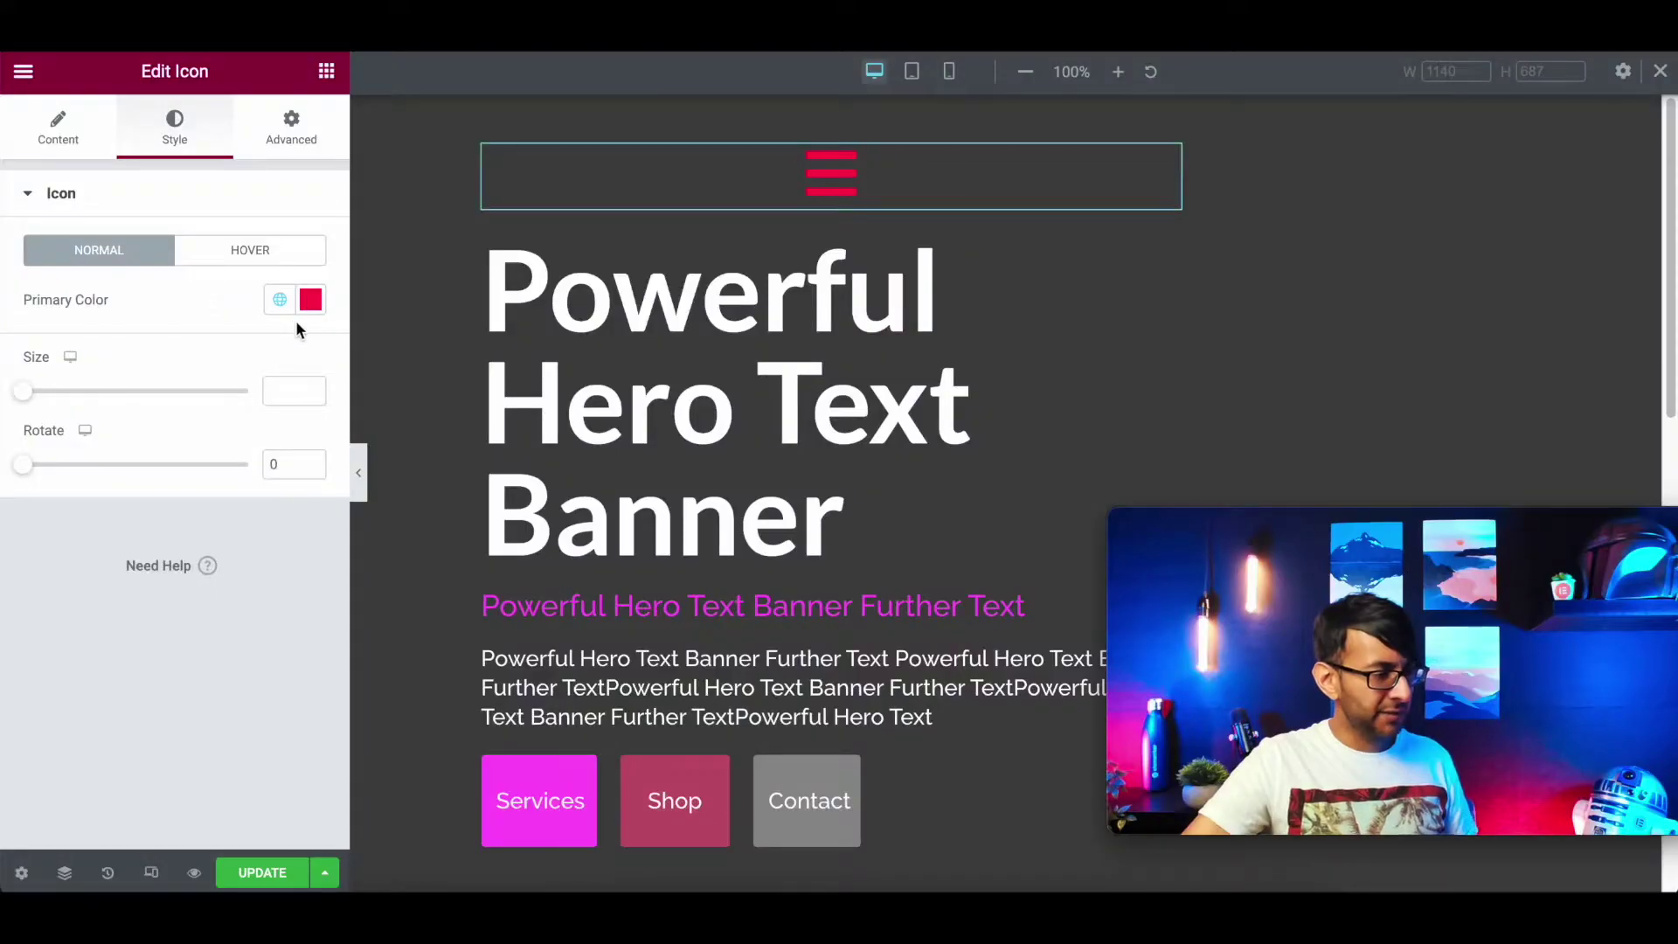
Set the icon's Primary Color to the global White and its Size to 30.
{"action": "left_click", "coordinate": [280, 300]}
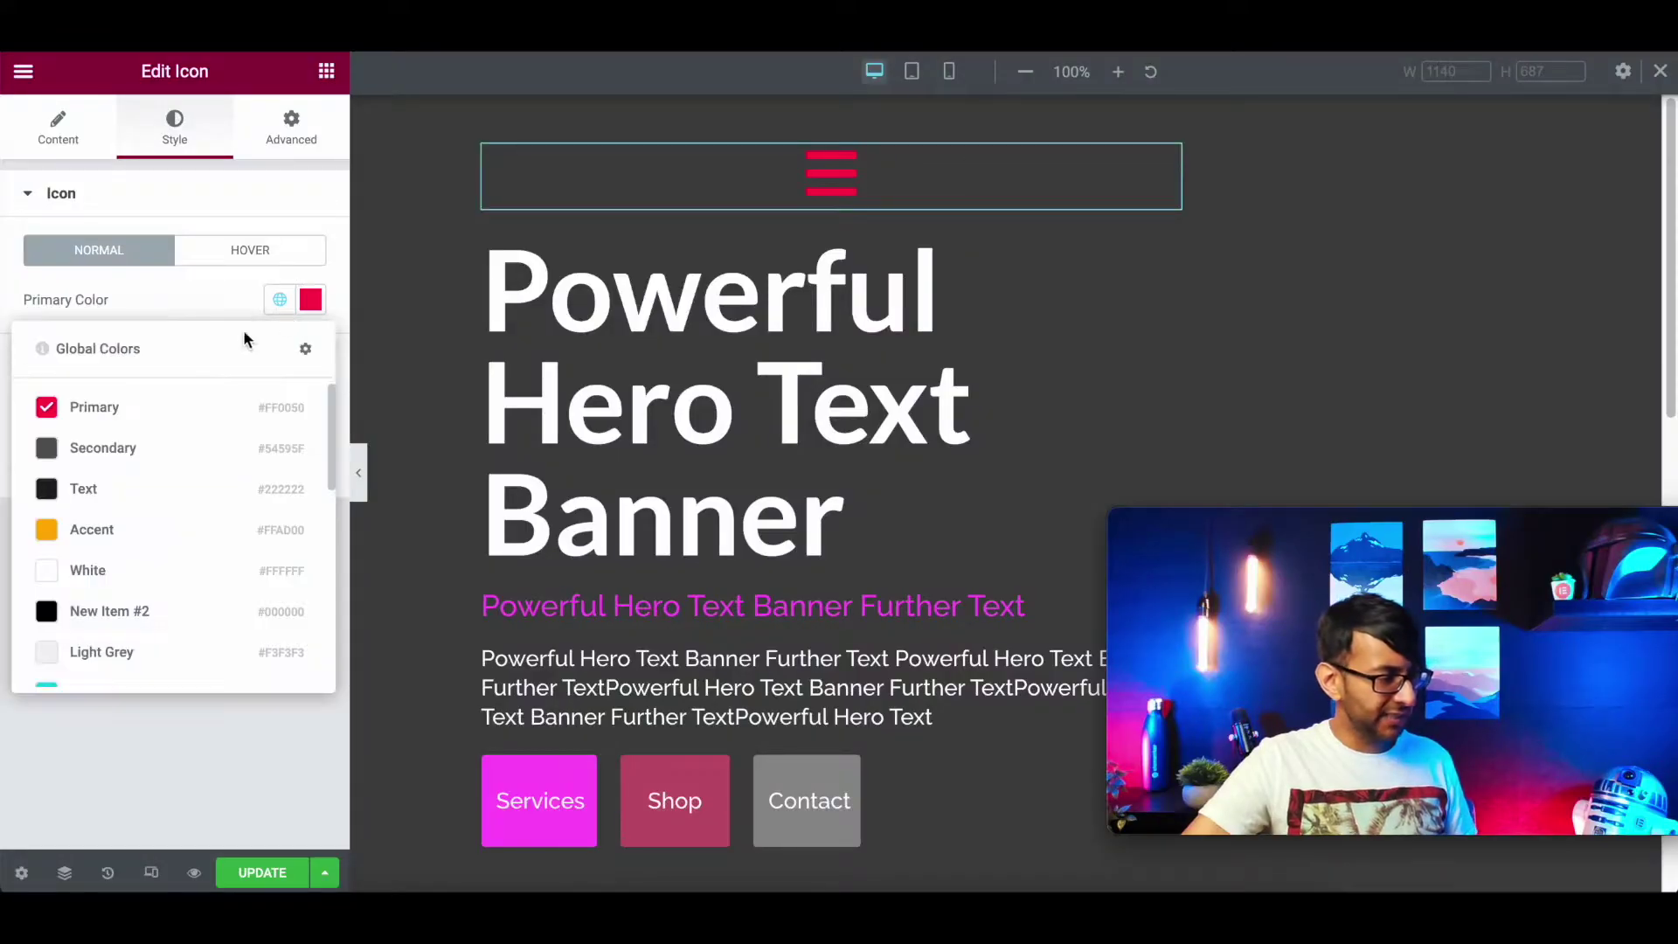
{"action": "left_click", "coordinate": [166, 570]}
{"action": "left_click_drag", "start_coordinate": [27, 397], "coordinate": [45, 389]}
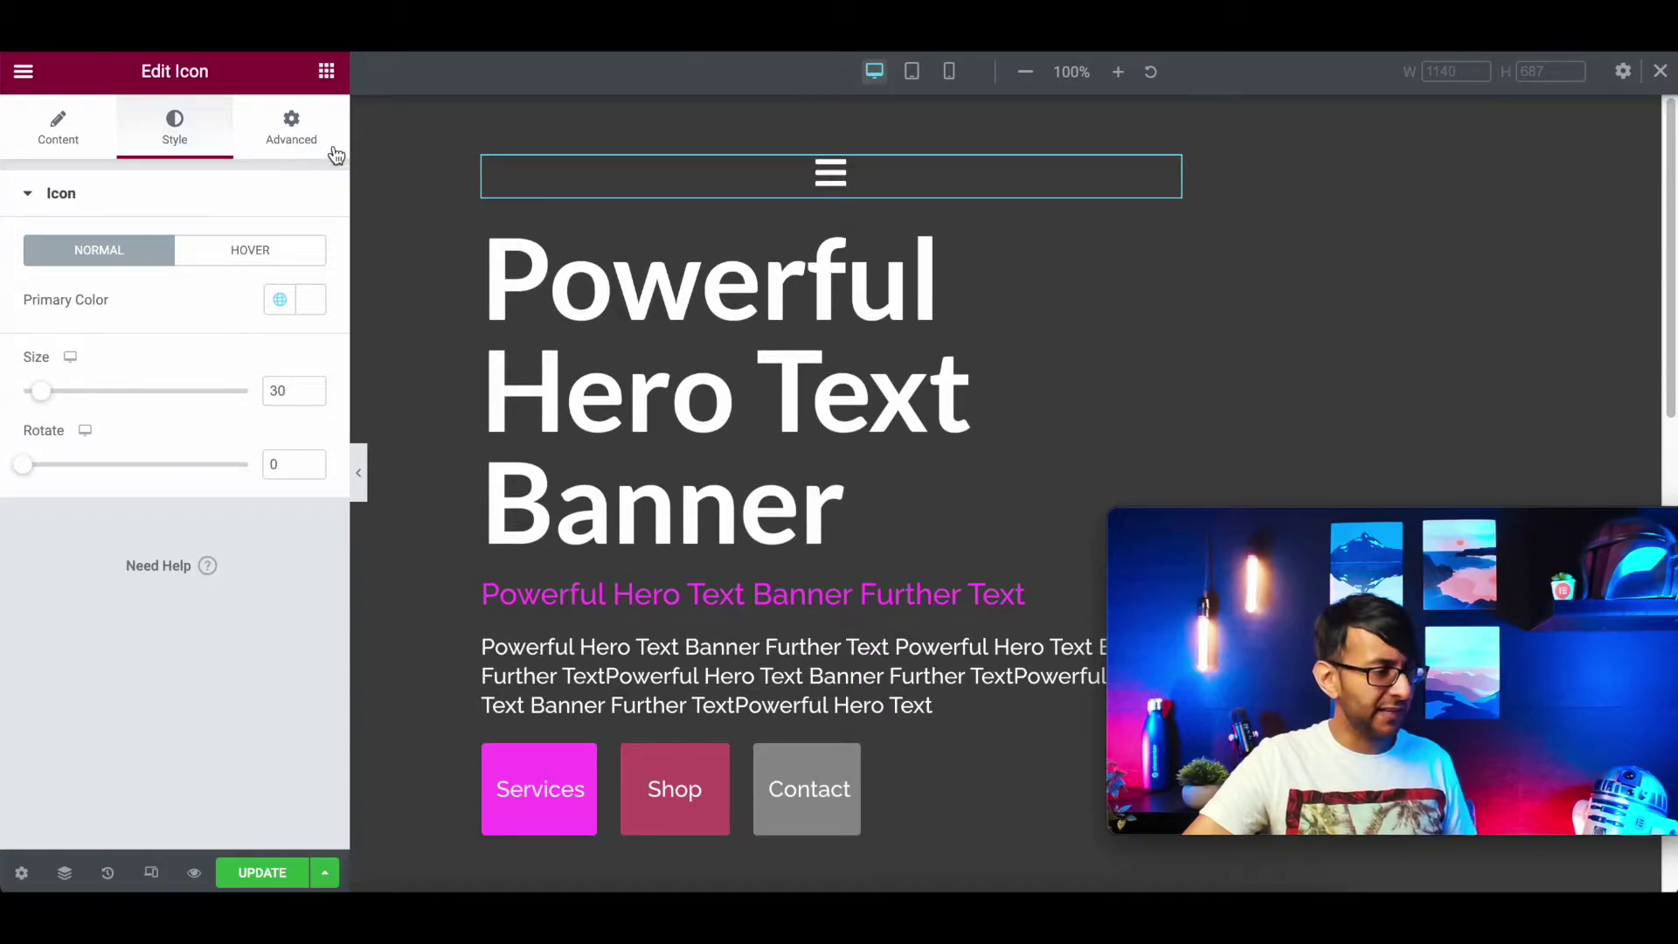
In Advanced settings, give the icon a Classic background with custom colour 444444.
{"action": "left_click", "coordinate": [290, 131]}
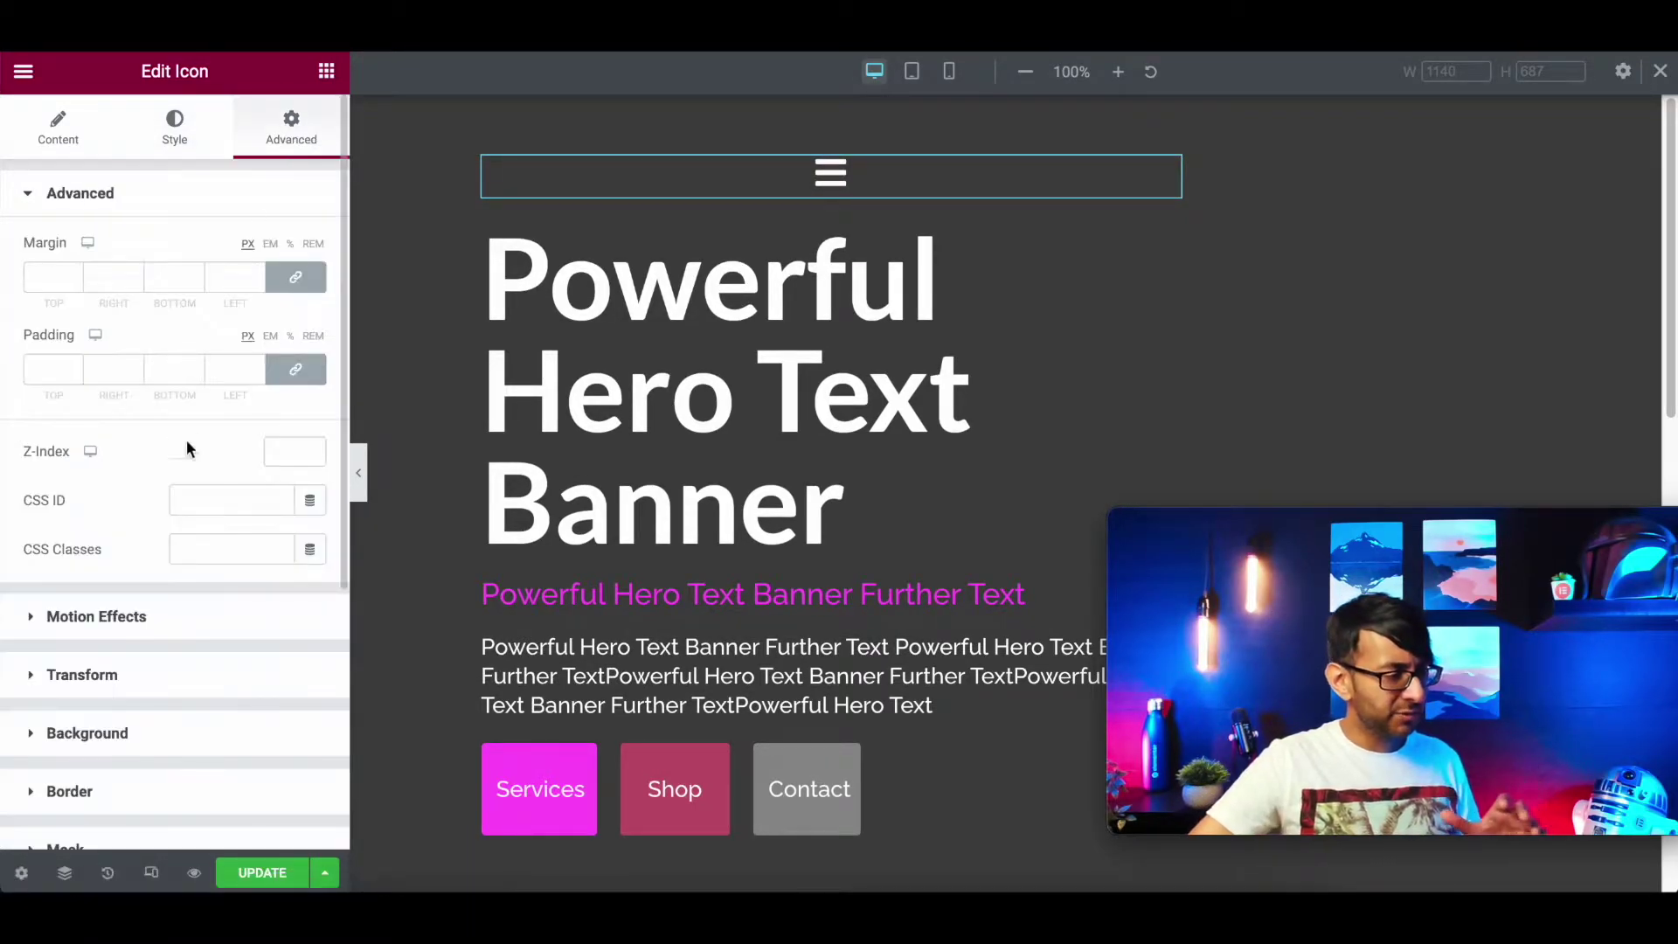
{"action": "left_click", "coordinate": [146, 748]}
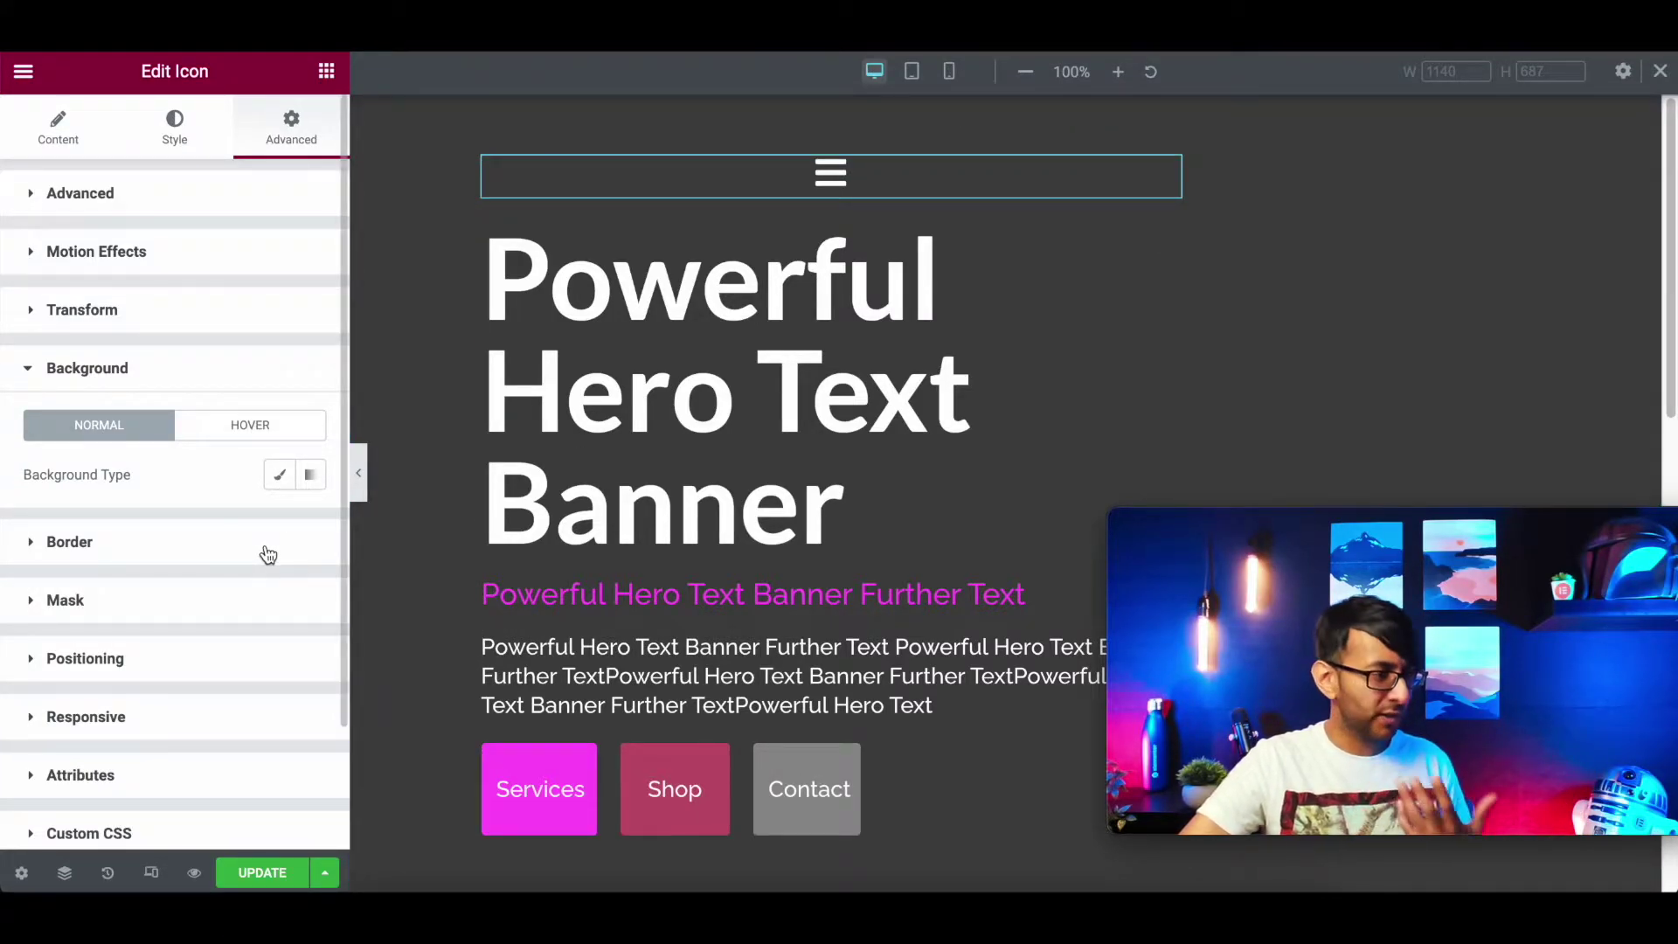
{"action": "left_click", "coordinate": [280, 476]}
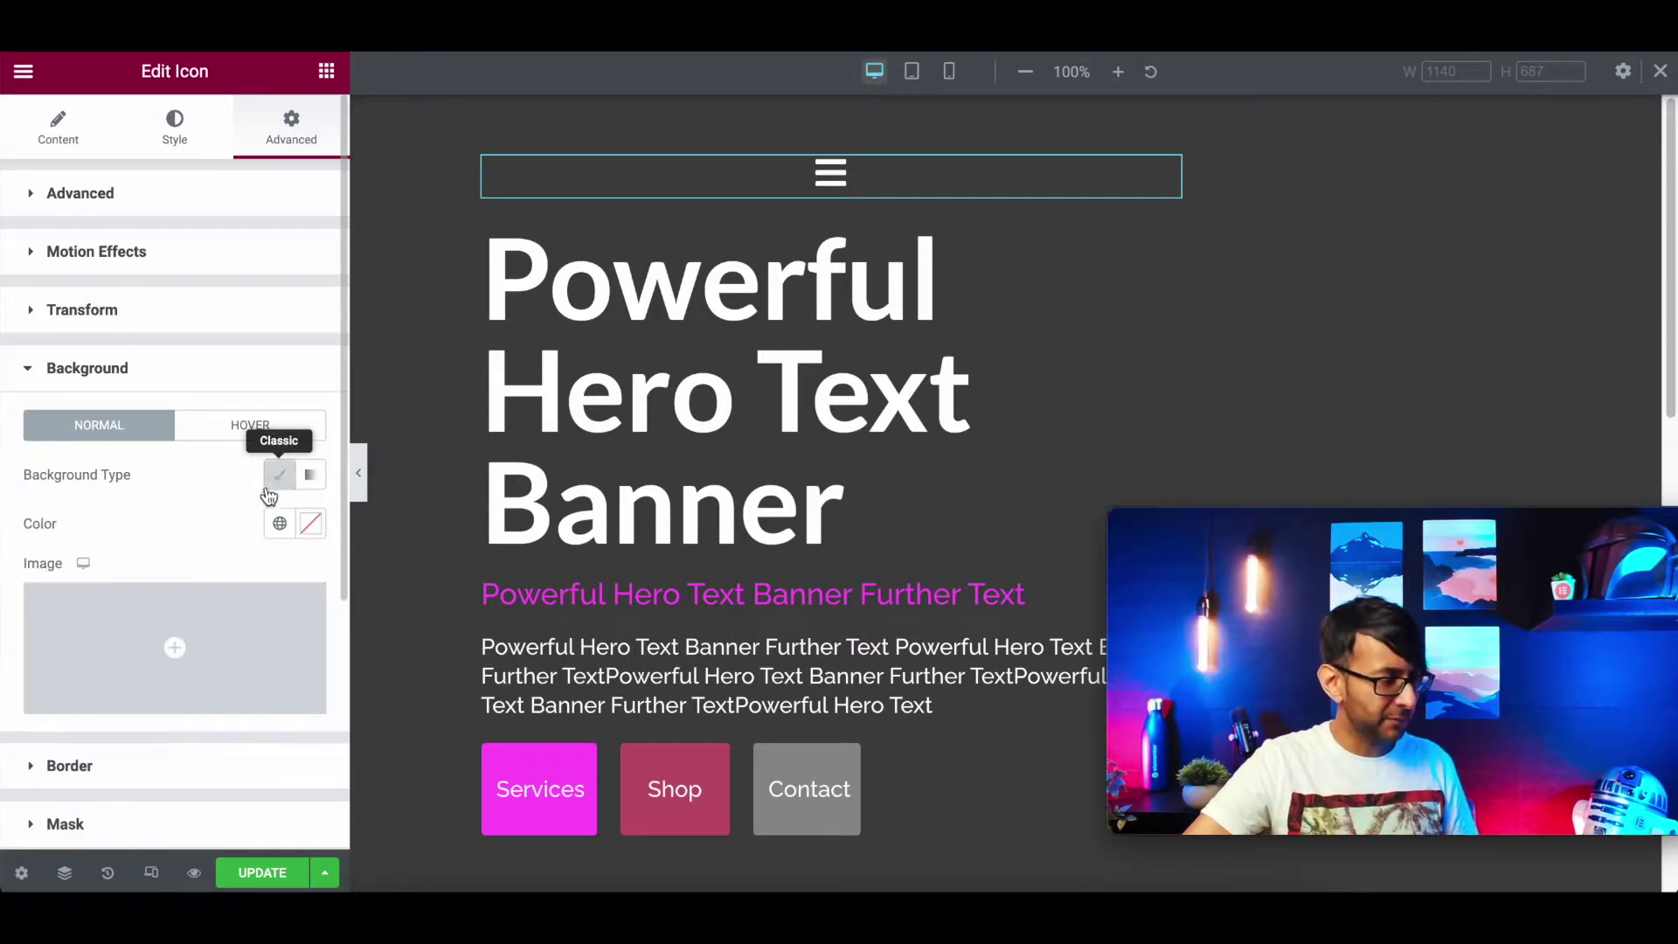
{"action": "left_click", "coordinate": [280, 524]}
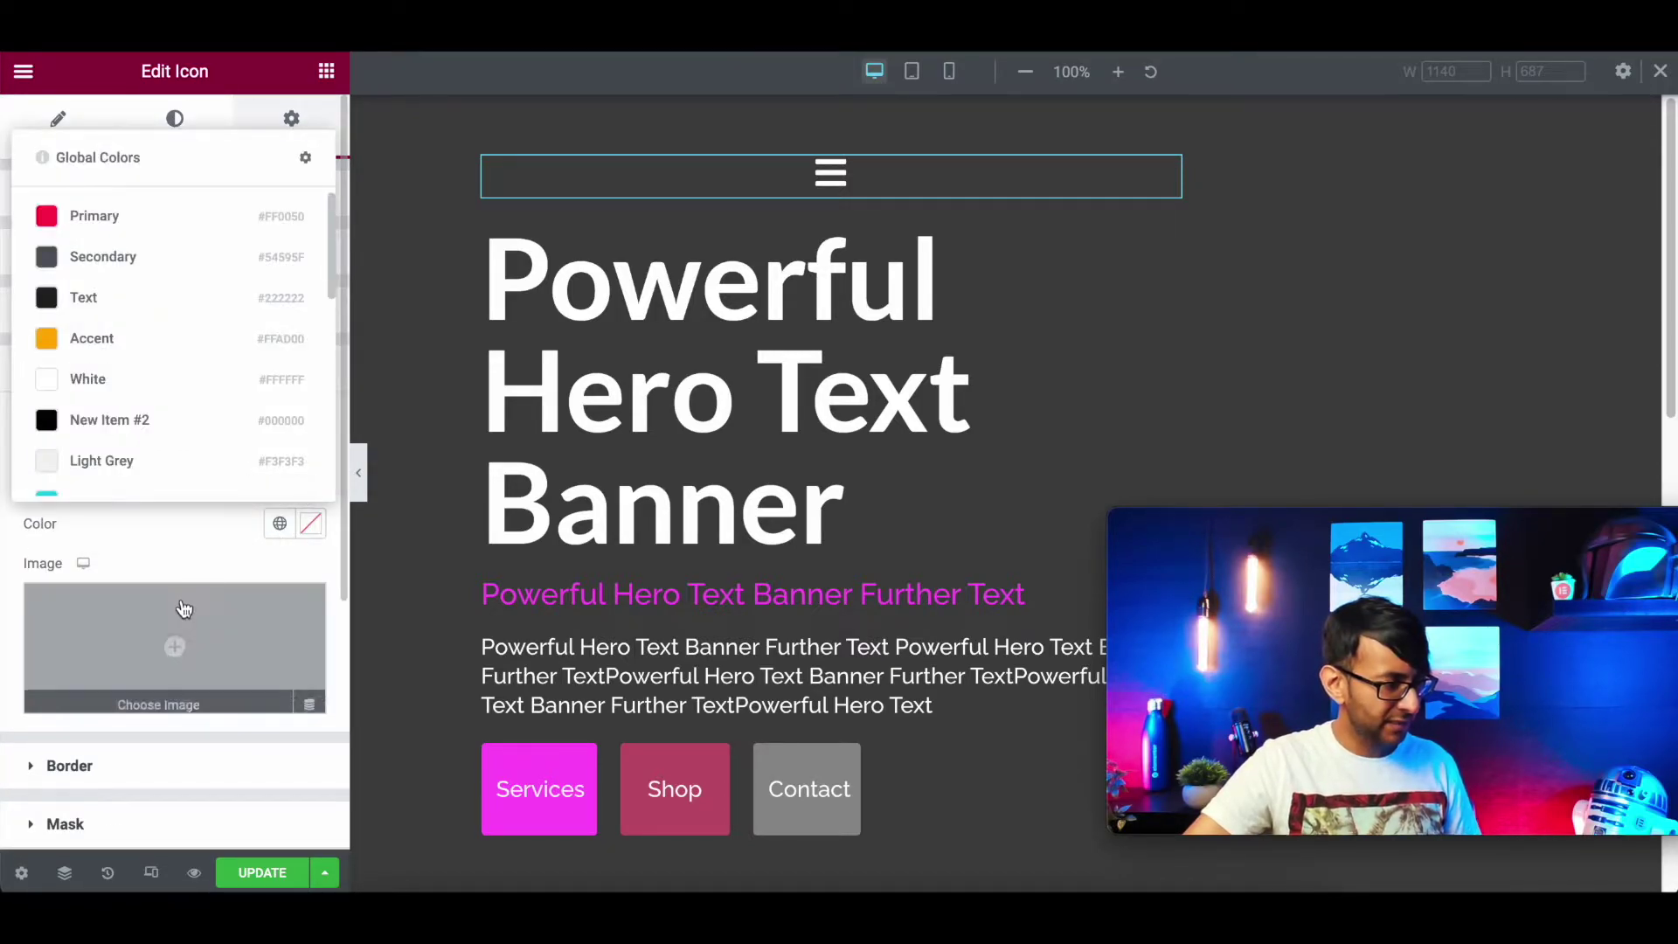
{"action": "left_click", "coordinate": [309, 529]}
{"action": "left_click", "coordinate": [102, 470]}
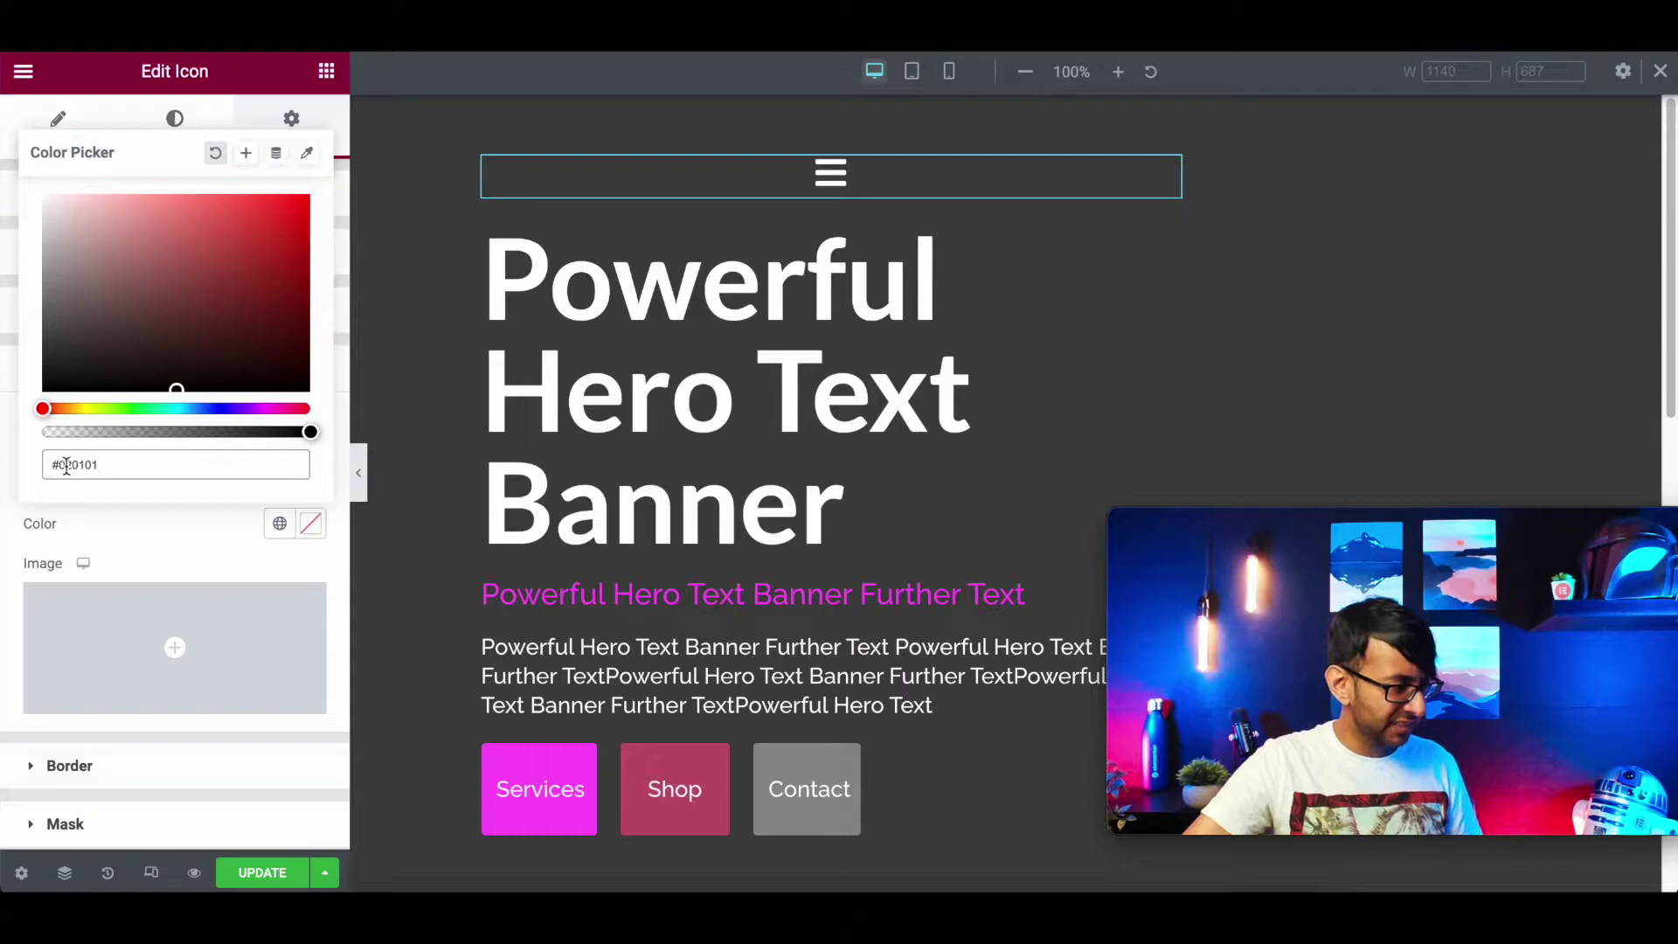
{"action": "type", "text": "444444"}
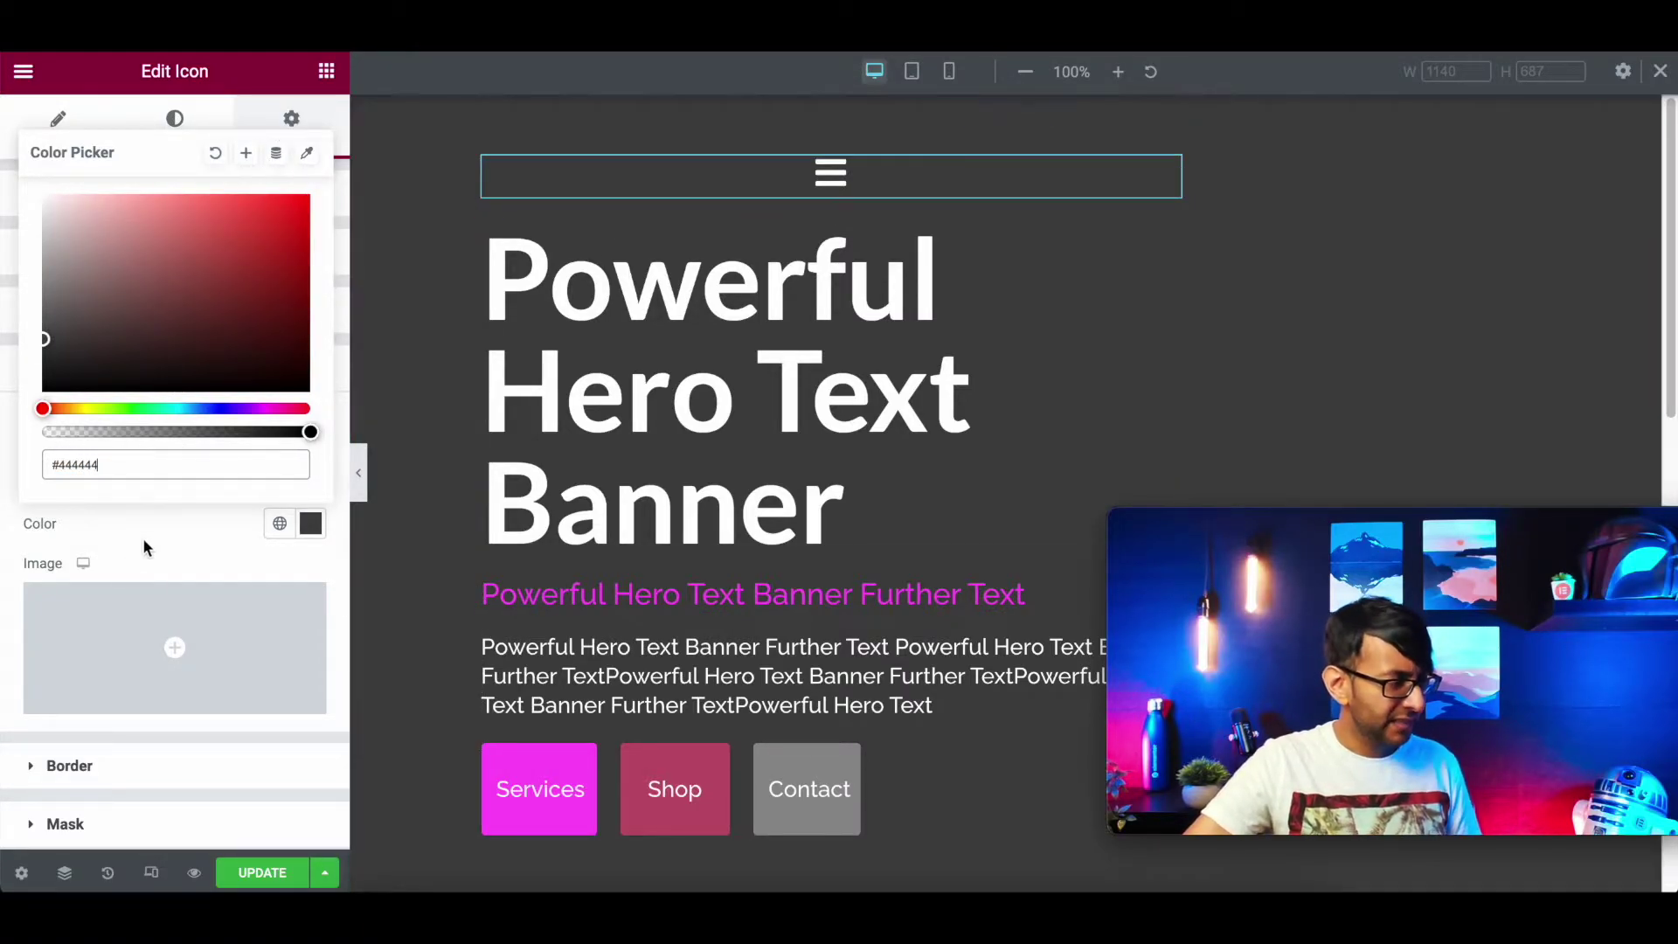
{"action": "scroll", "coordinate": [101, 784], "scroll_direction": "up", "scroll_amount": 4}
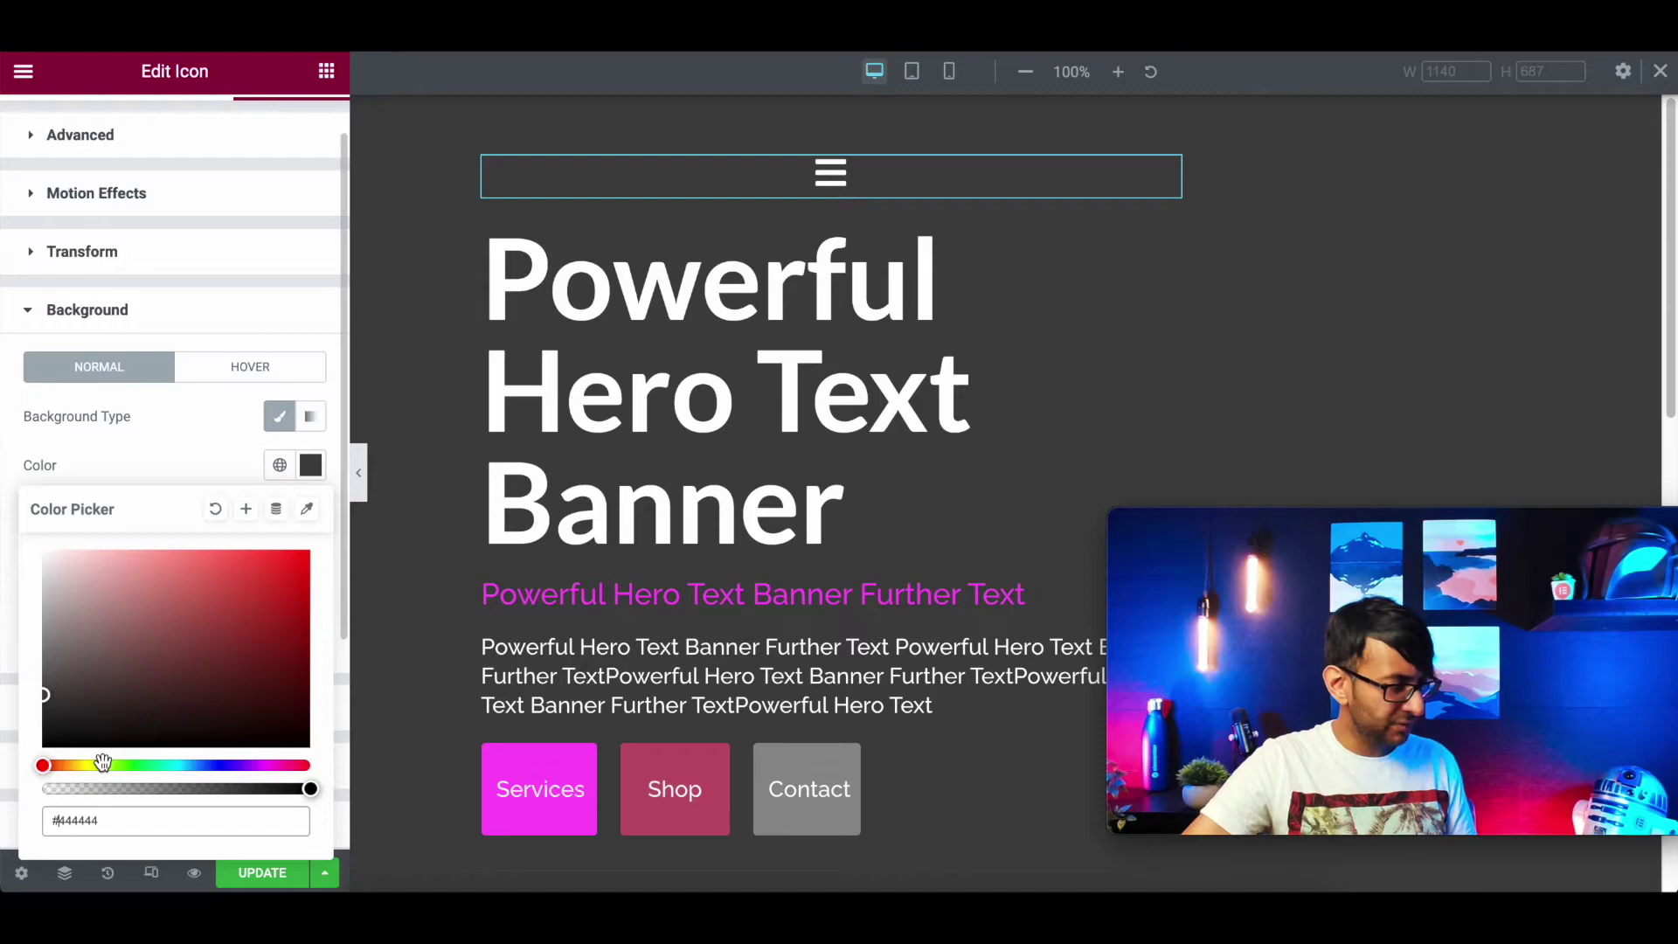
{"action": "left_click", "coordinate": [163, 330]}
{"action": "left_click", "coordinate": [129, 533]}
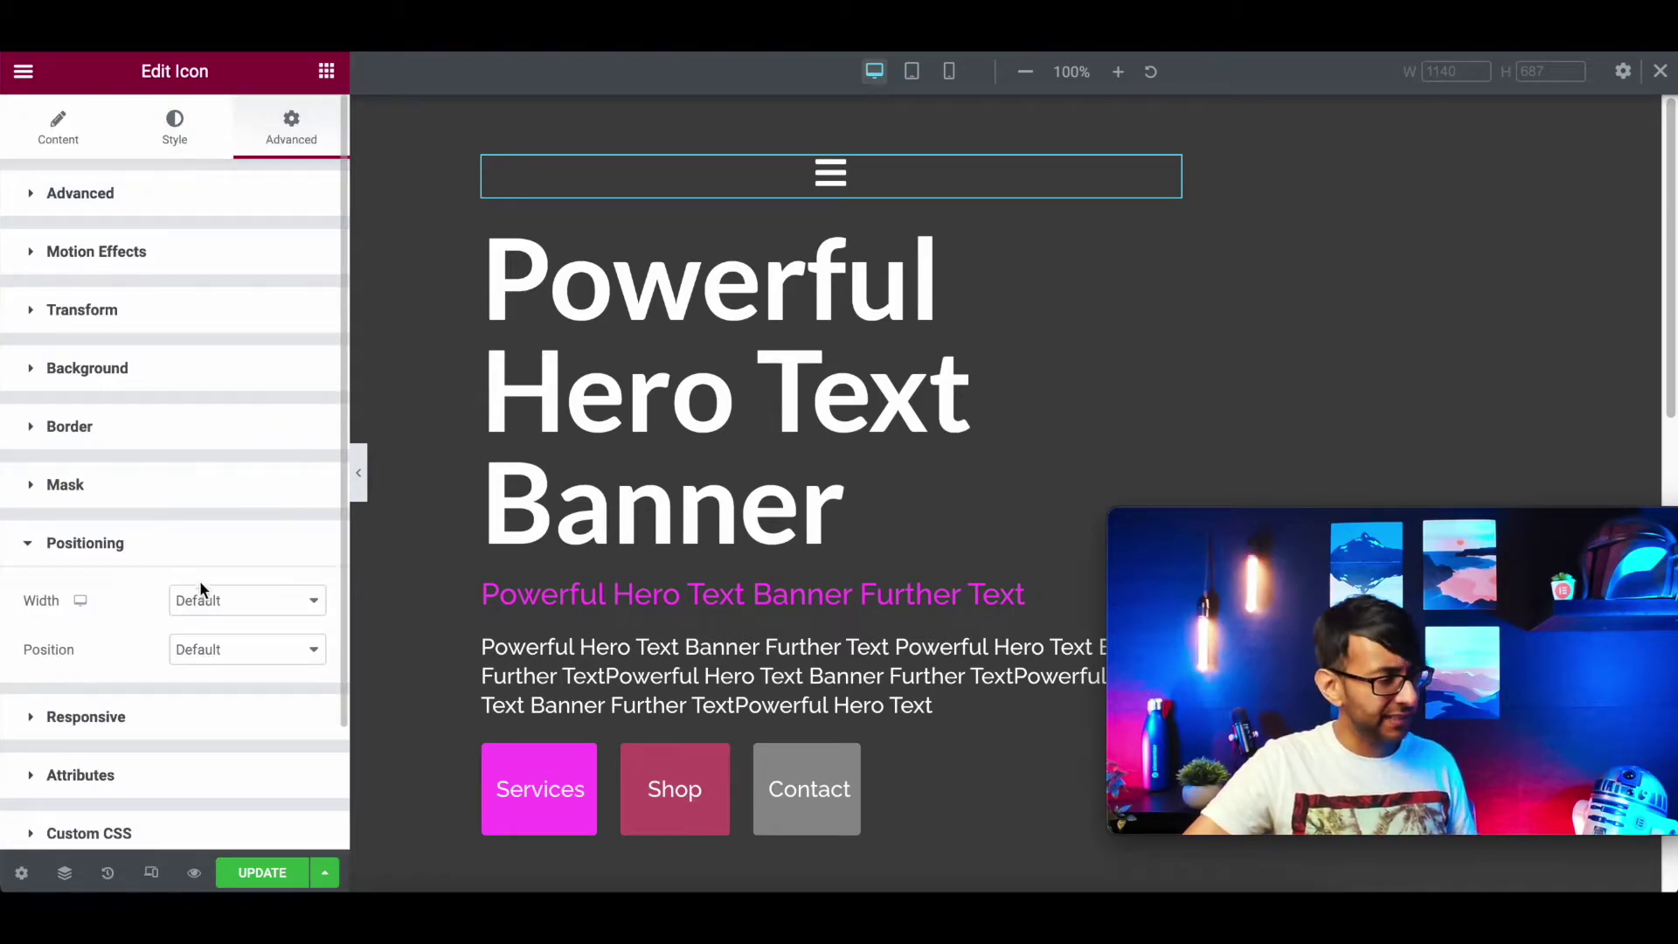
Set the icon's Width to Custom and unlink the Margin and Padding values.
{"action": "left_click", "coordinate": [218, 614]}
{"action": "left_click", "coordinate": [229, 678]}
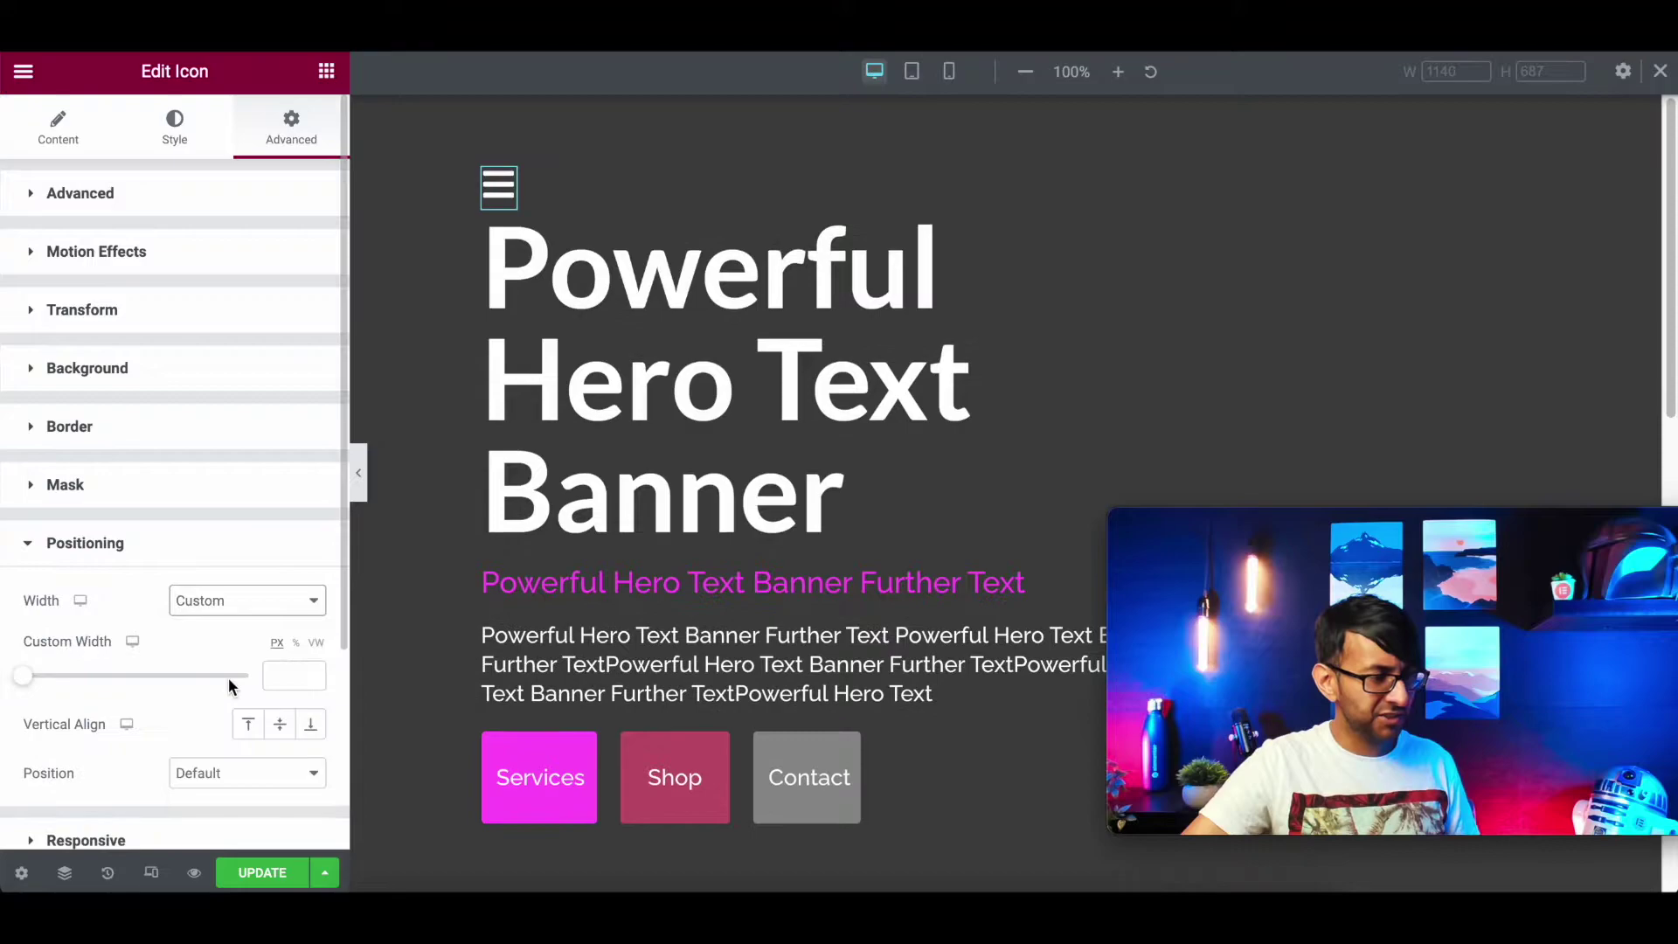
{"action": "left_click", "coordinate": [96, 197]}
{"action": "left_click", "coordinate": [296, 277]}
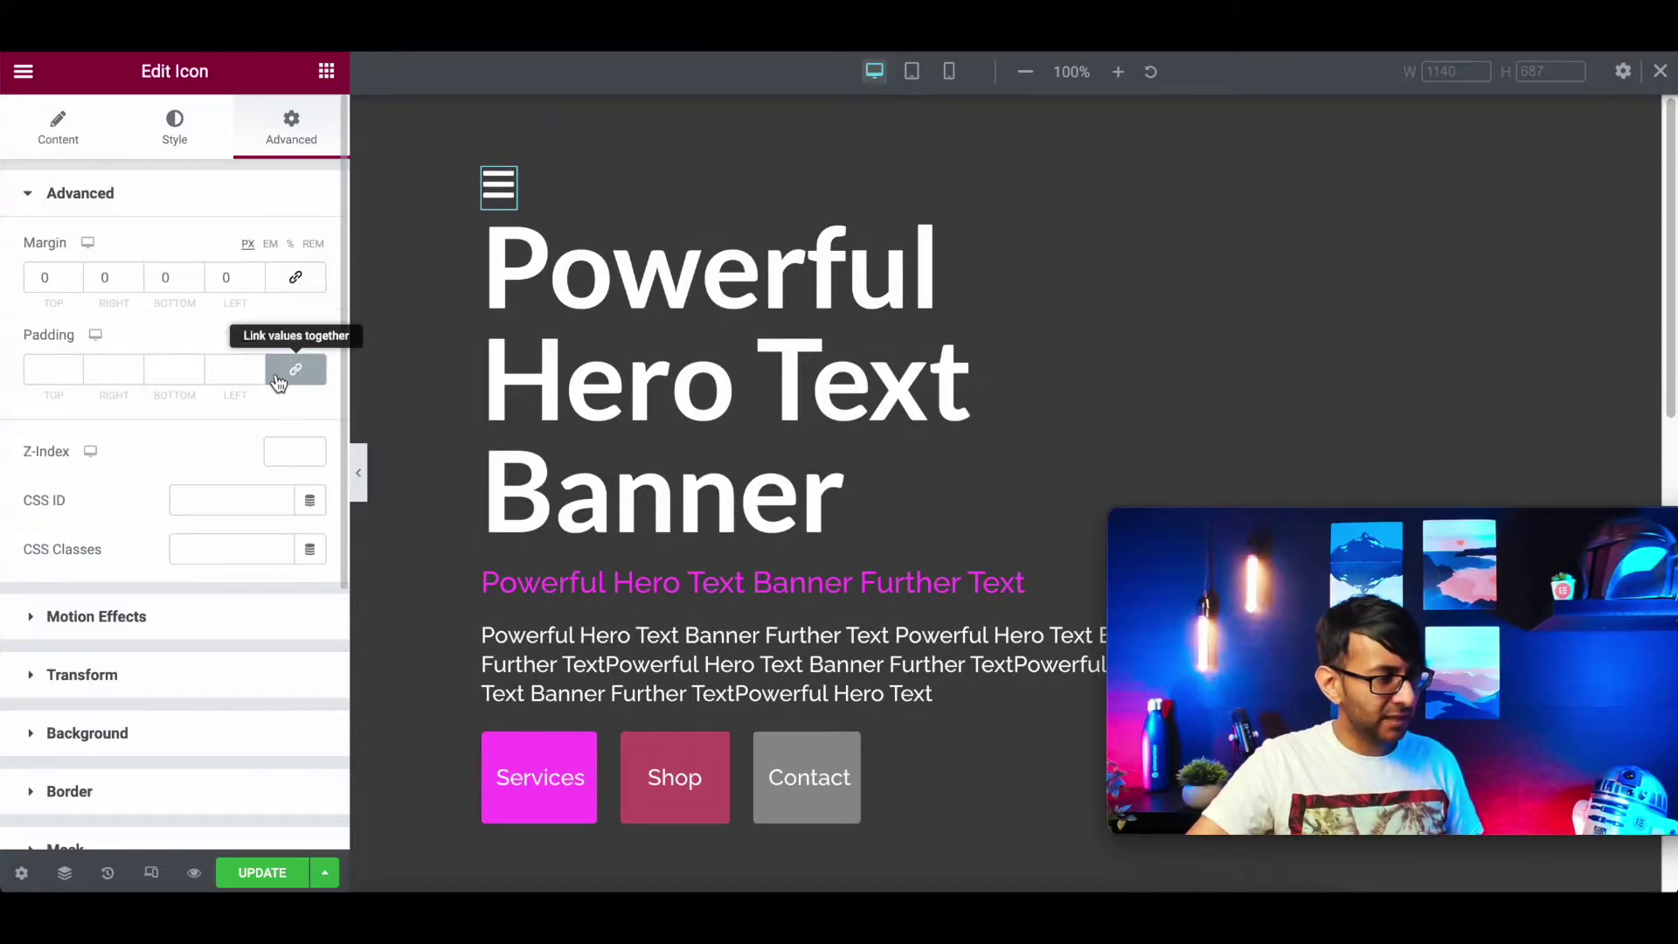
{"action": "left_click", "coordinate": [296, 369]}
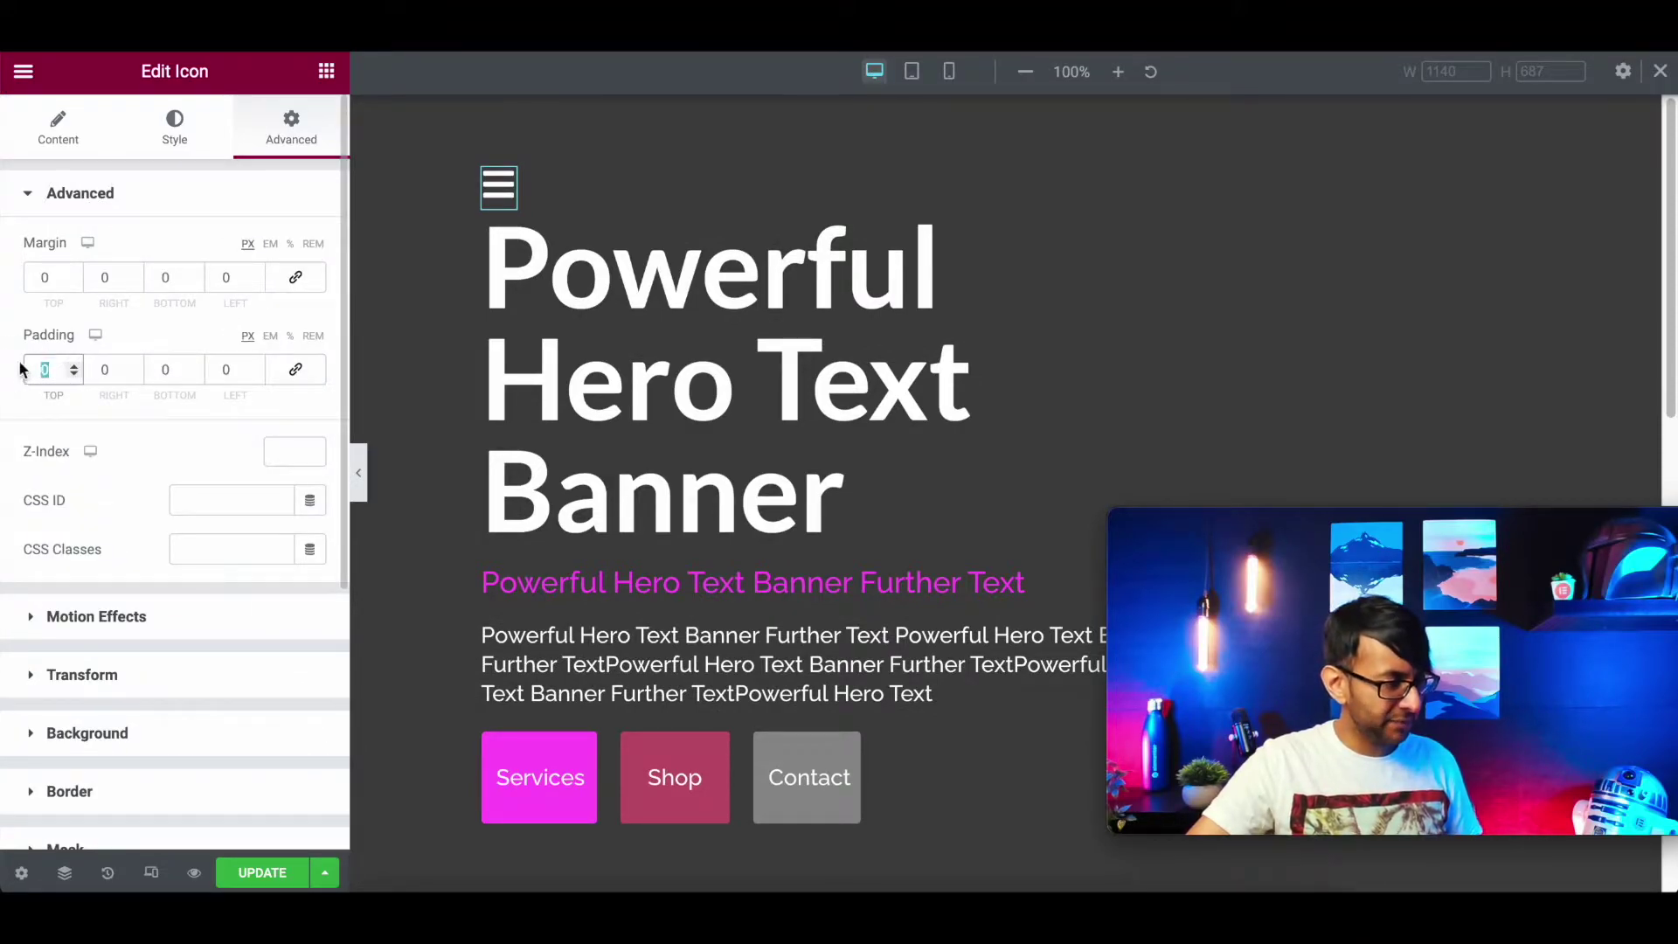
Enter padding of 7 top, 10 on both sides and 2 bottom.
{"action": "type", "text": "1010"}
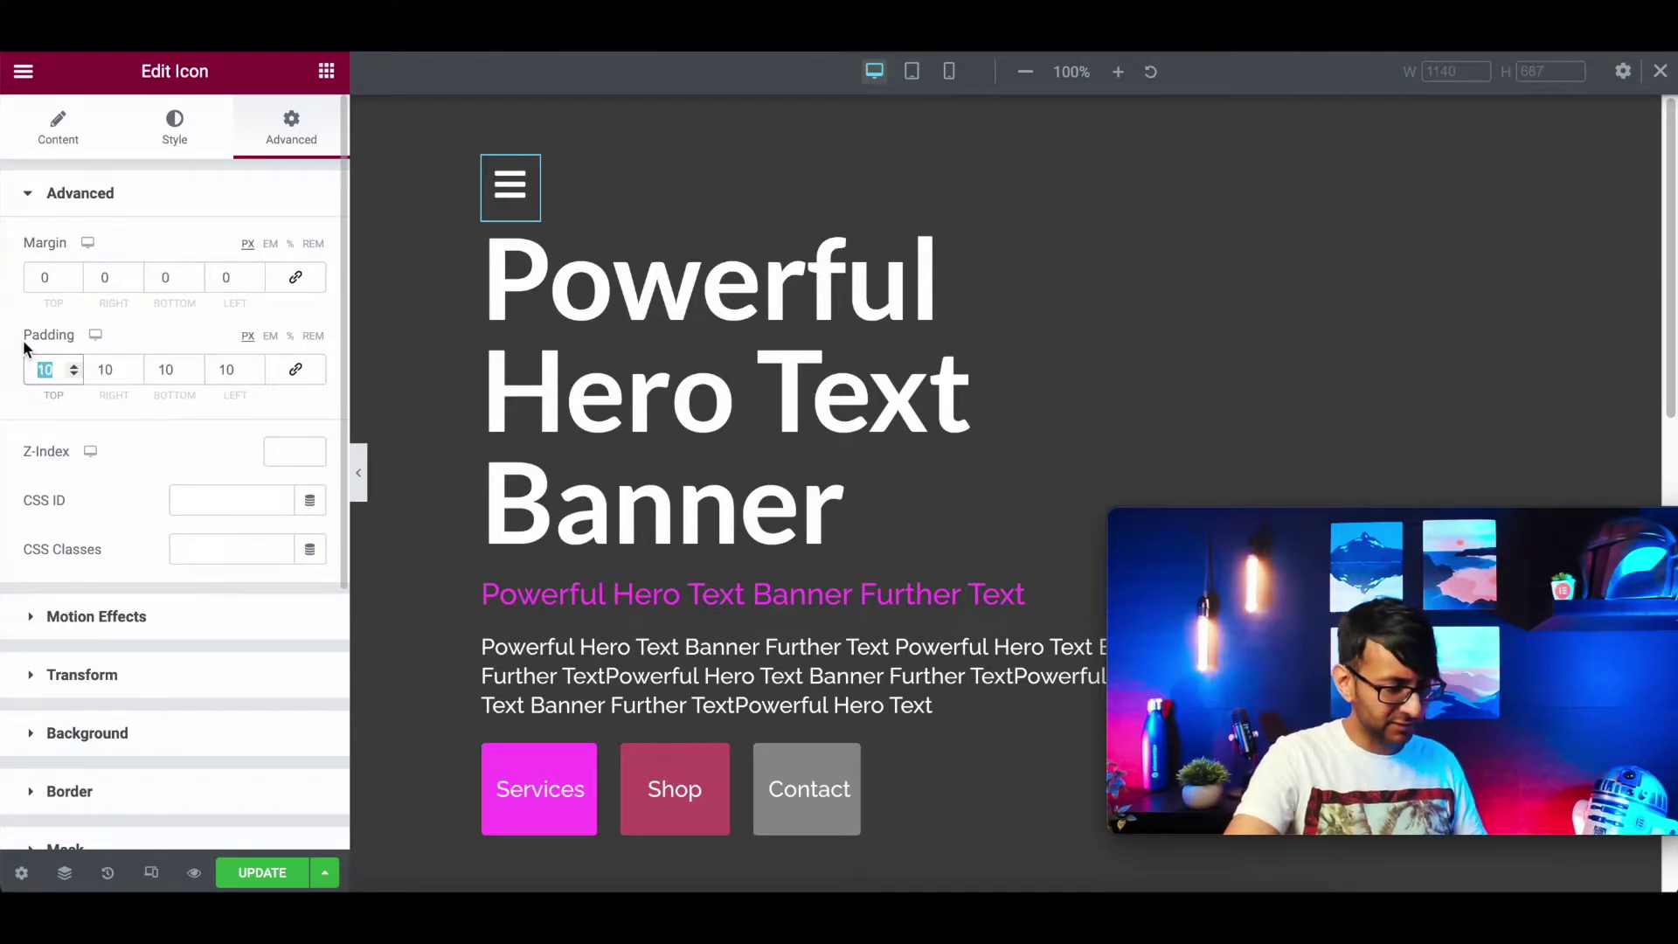
{"action": "type", "text": "7"}
{"action": "key", "text": "Tab"}
{"action": "key", "text": "Tab"}
{"action": "type", "text": "7"}
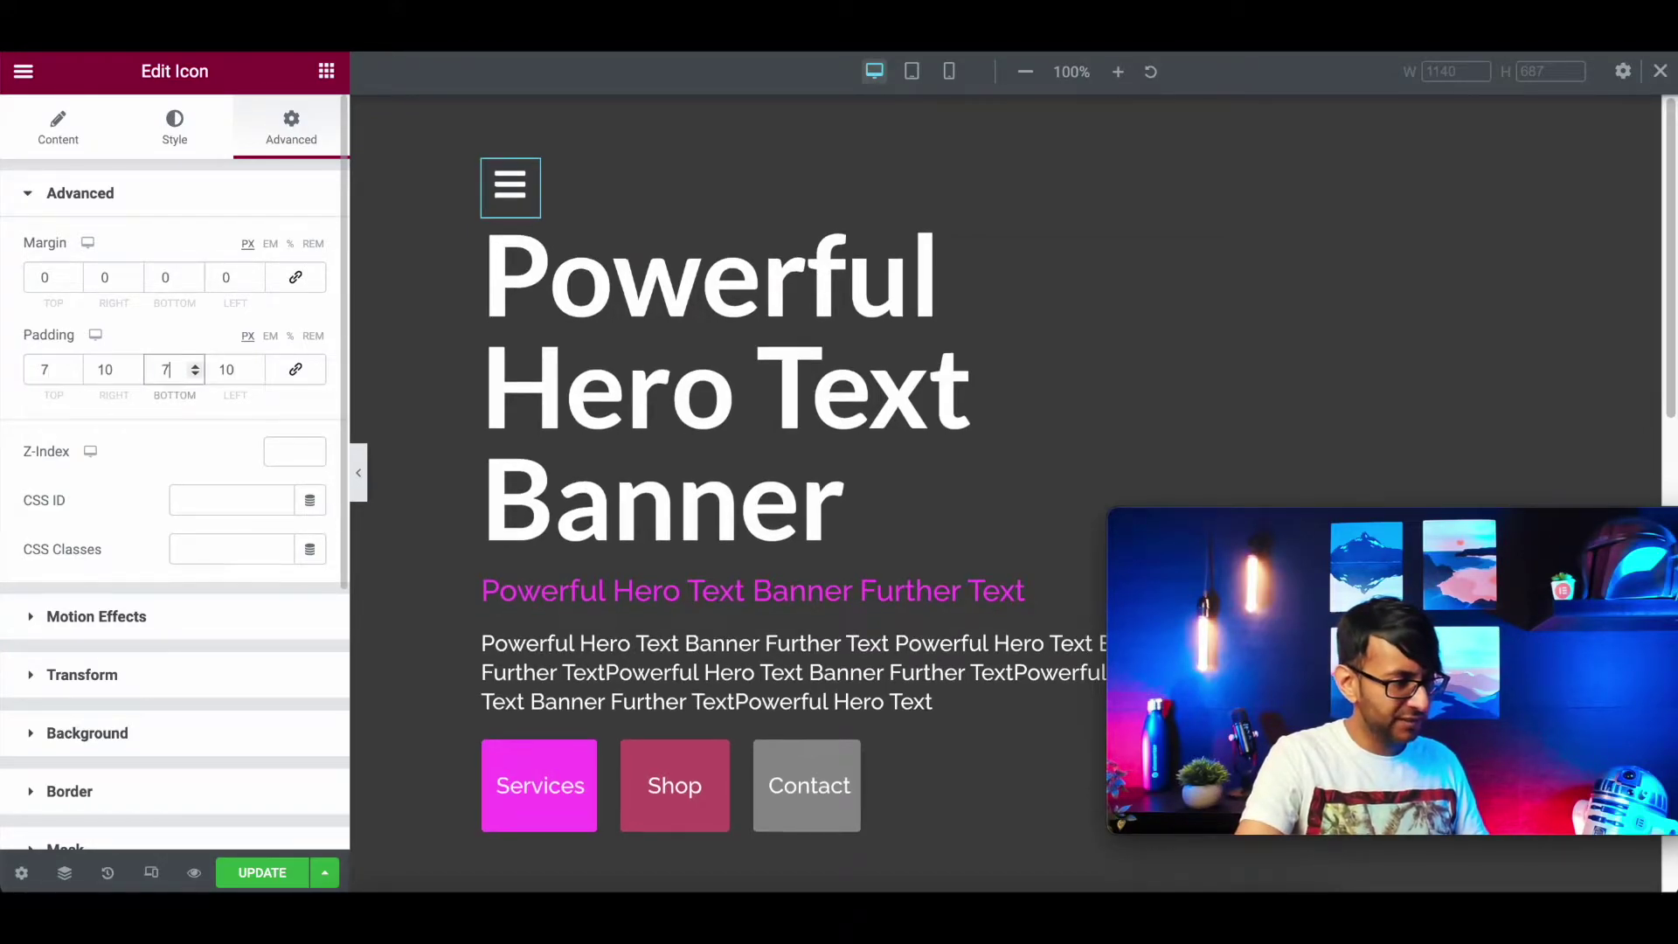
{"action": "left_click", "coordinate": [194, 374]}
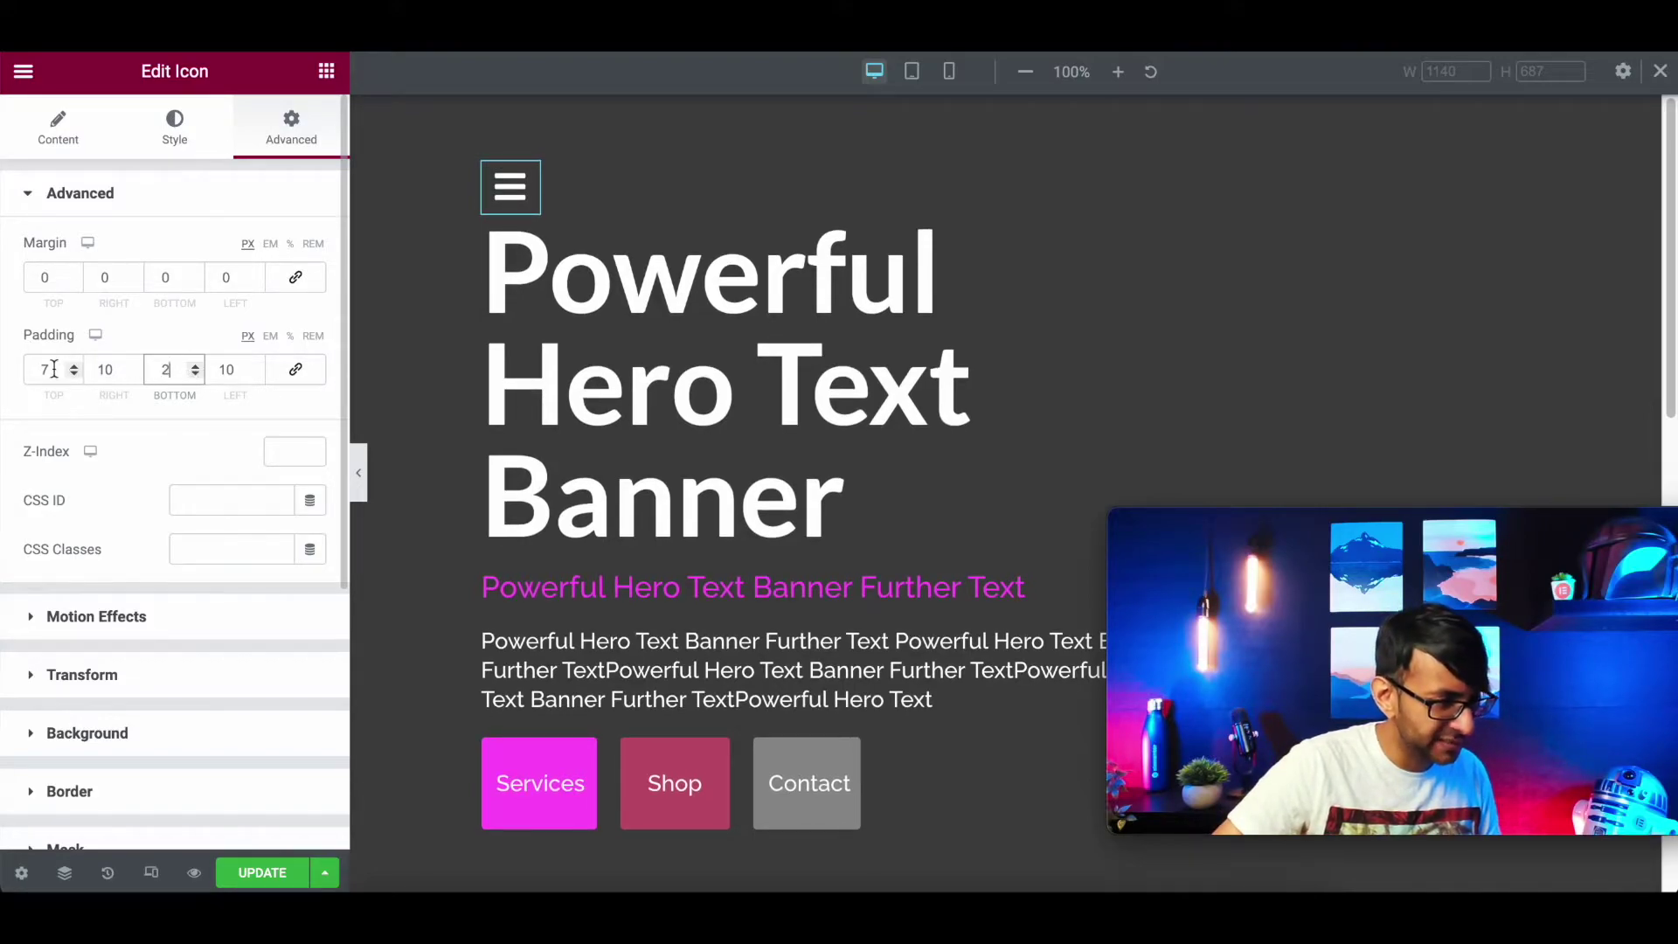
{"action": "scroll", "coordinate": [186, 442], "scroll_direction": "down", "scroll_amount": 7}
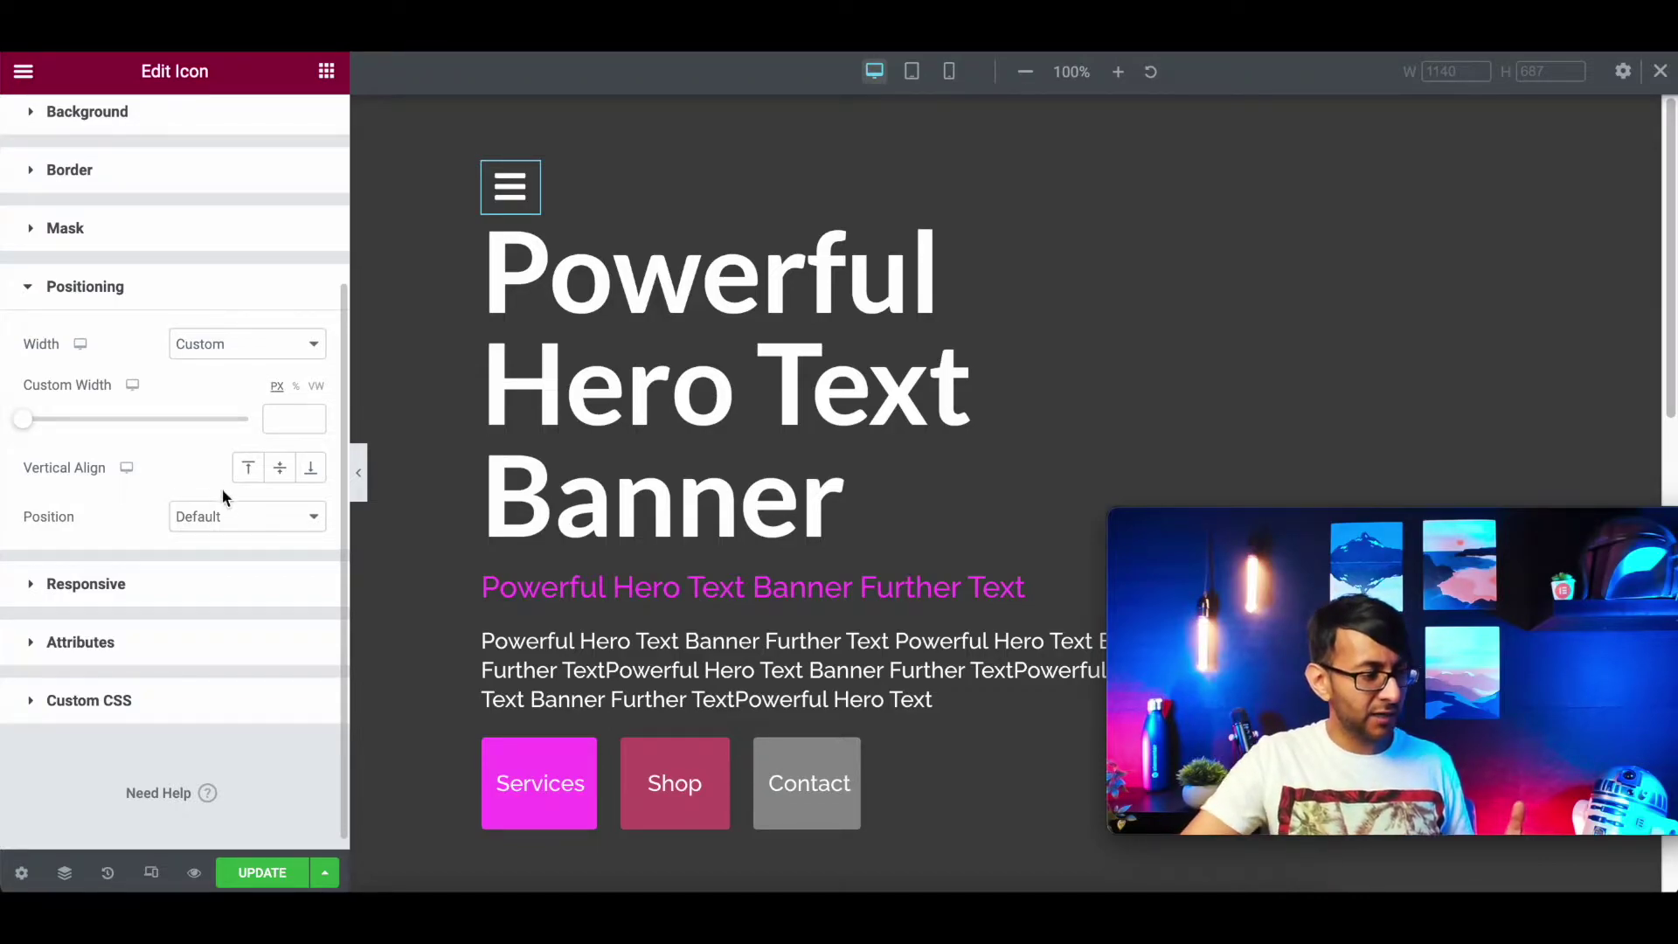
Set Position to Absolute and drag the icon to the top-right corner (horizontal offset 918).
{"action": "left_click", "coordinate": [236, 519]}
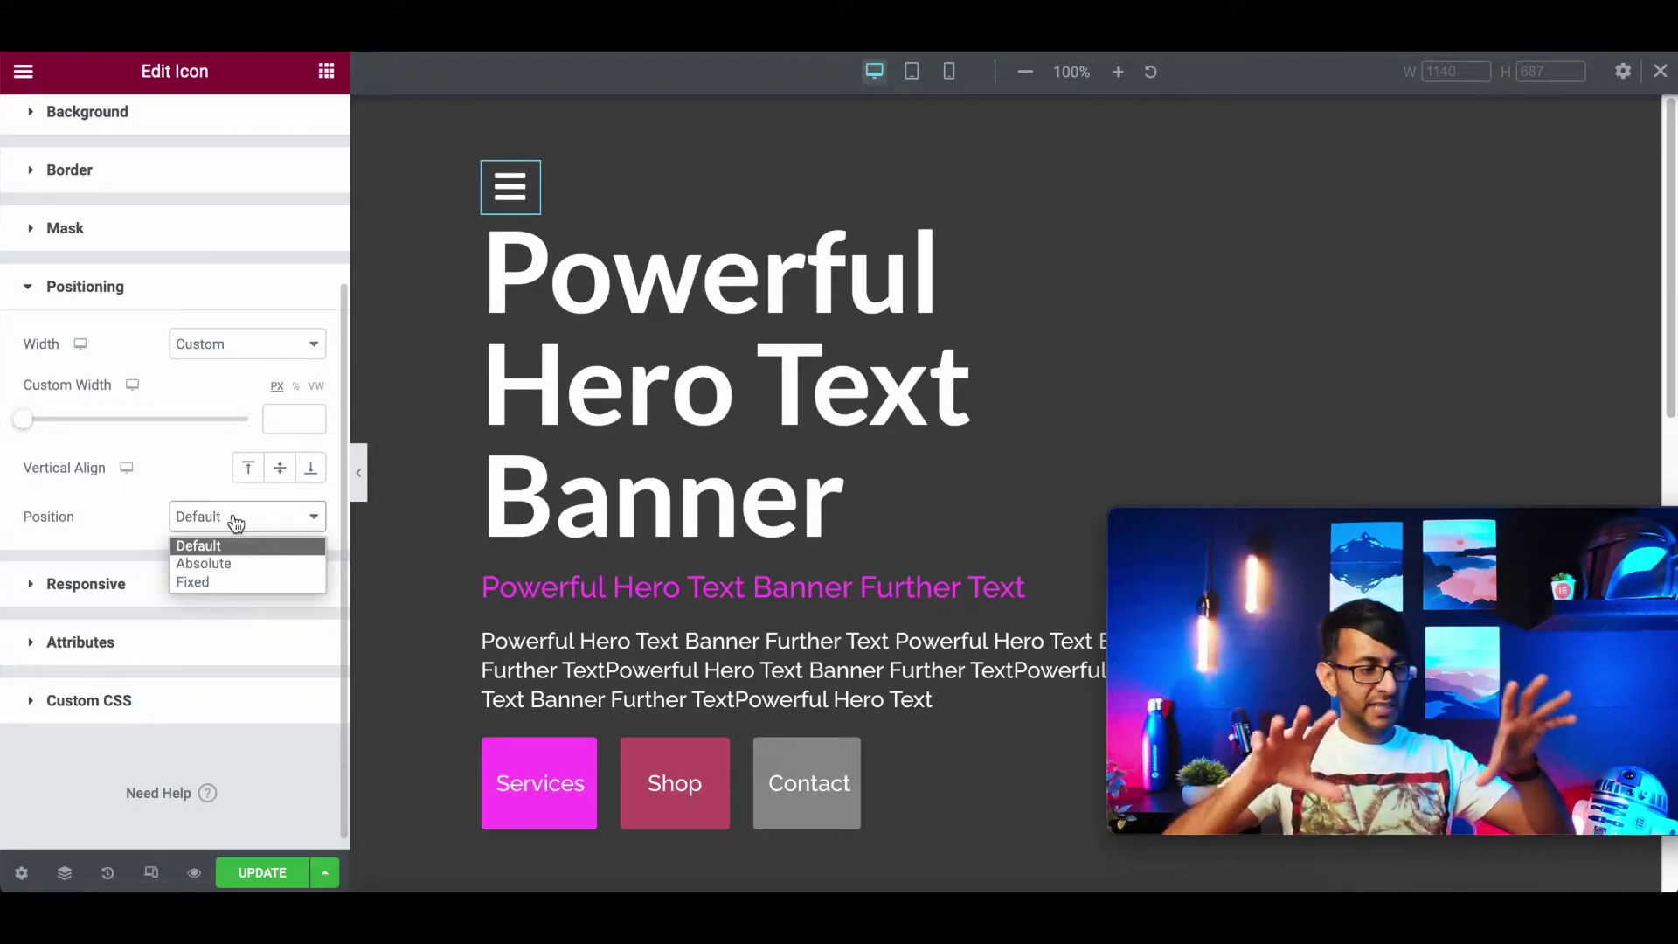
{"action": "left_click", "coordinate": [243, 563]}
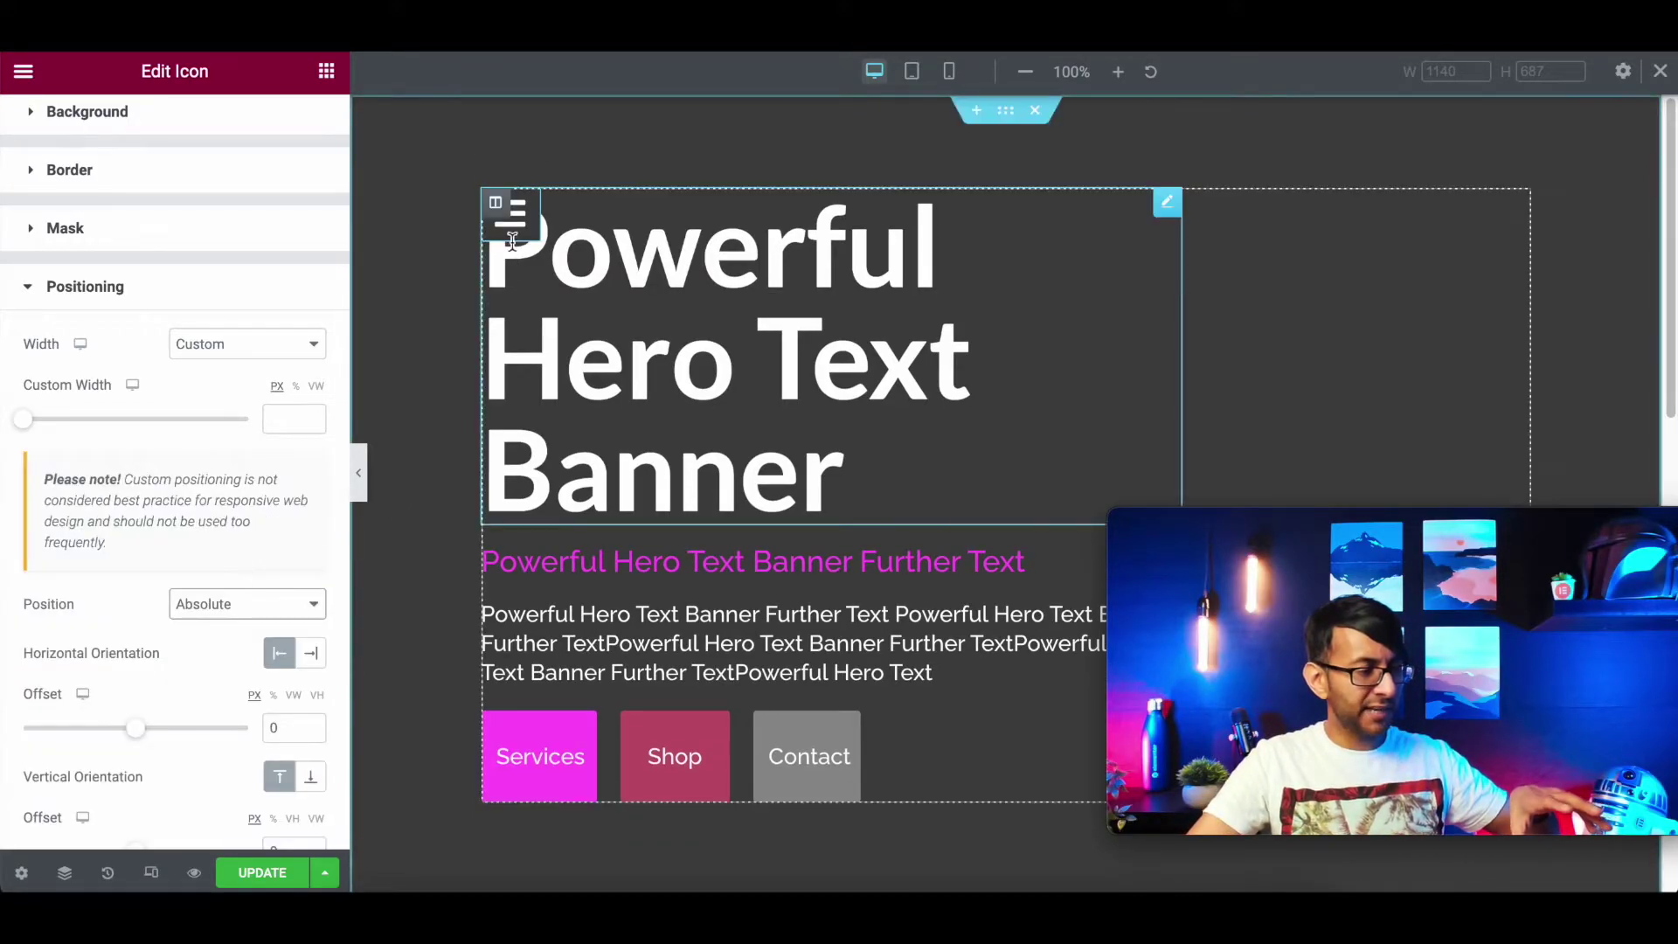
{"action": "left_click_drag", "start_coordinate": [508, 221], "coordinate": [1579, 150]}
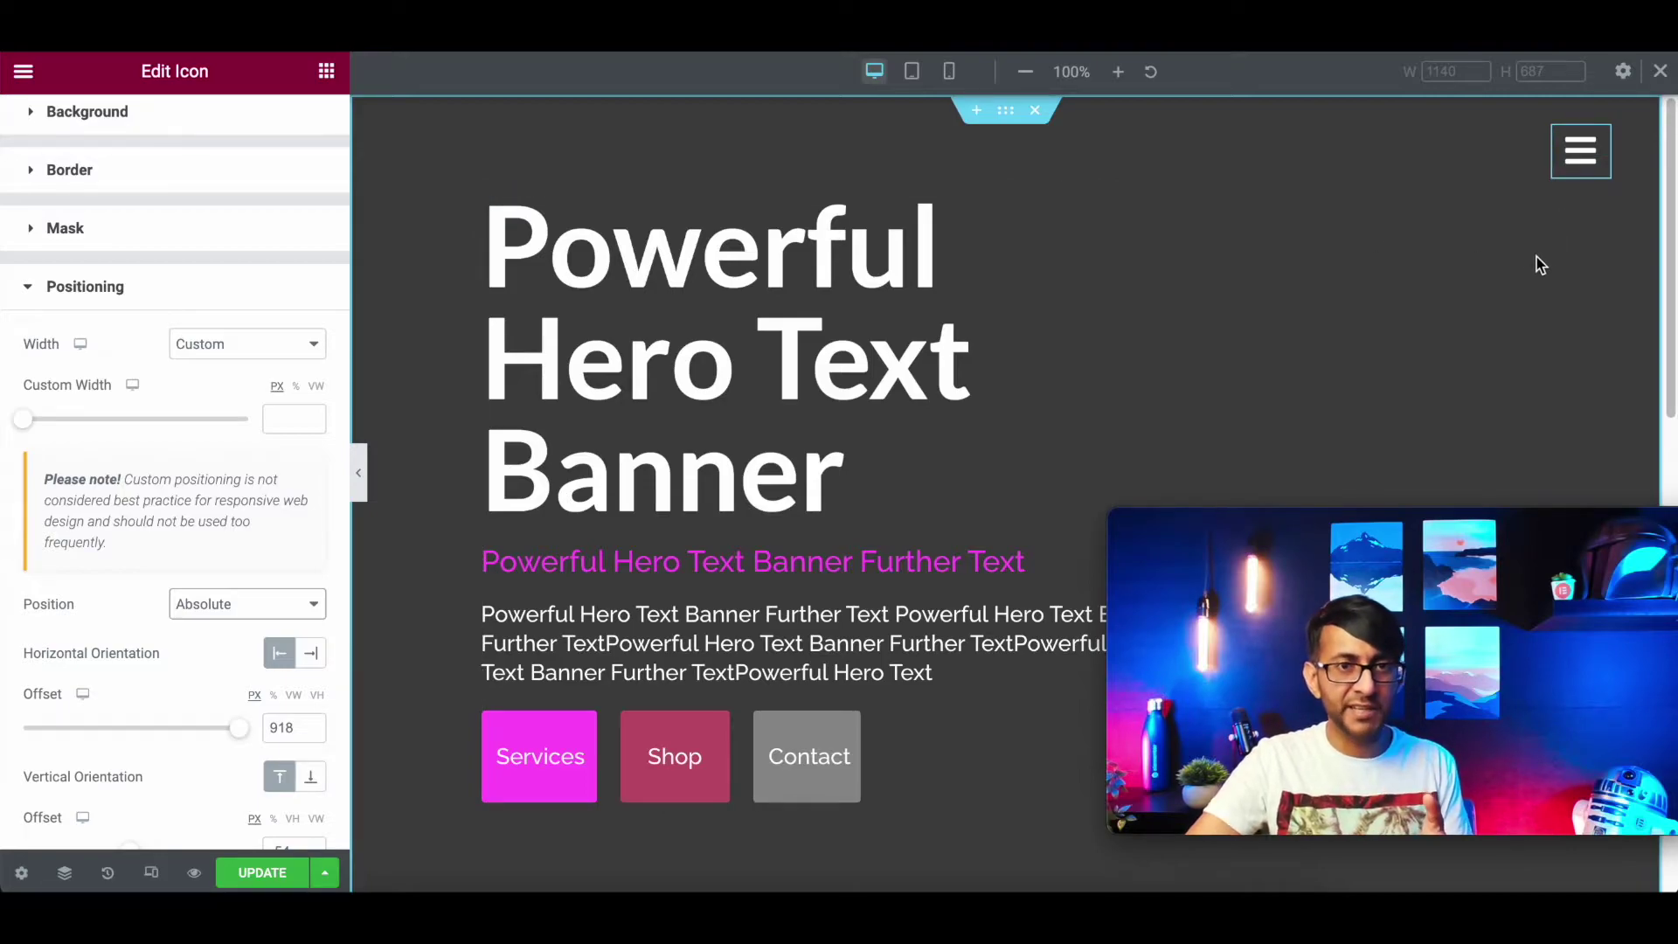
{"action": "scroll", "coordinate": [1390, 400], "scroll_direction": "down", "scroll_amount": 2}
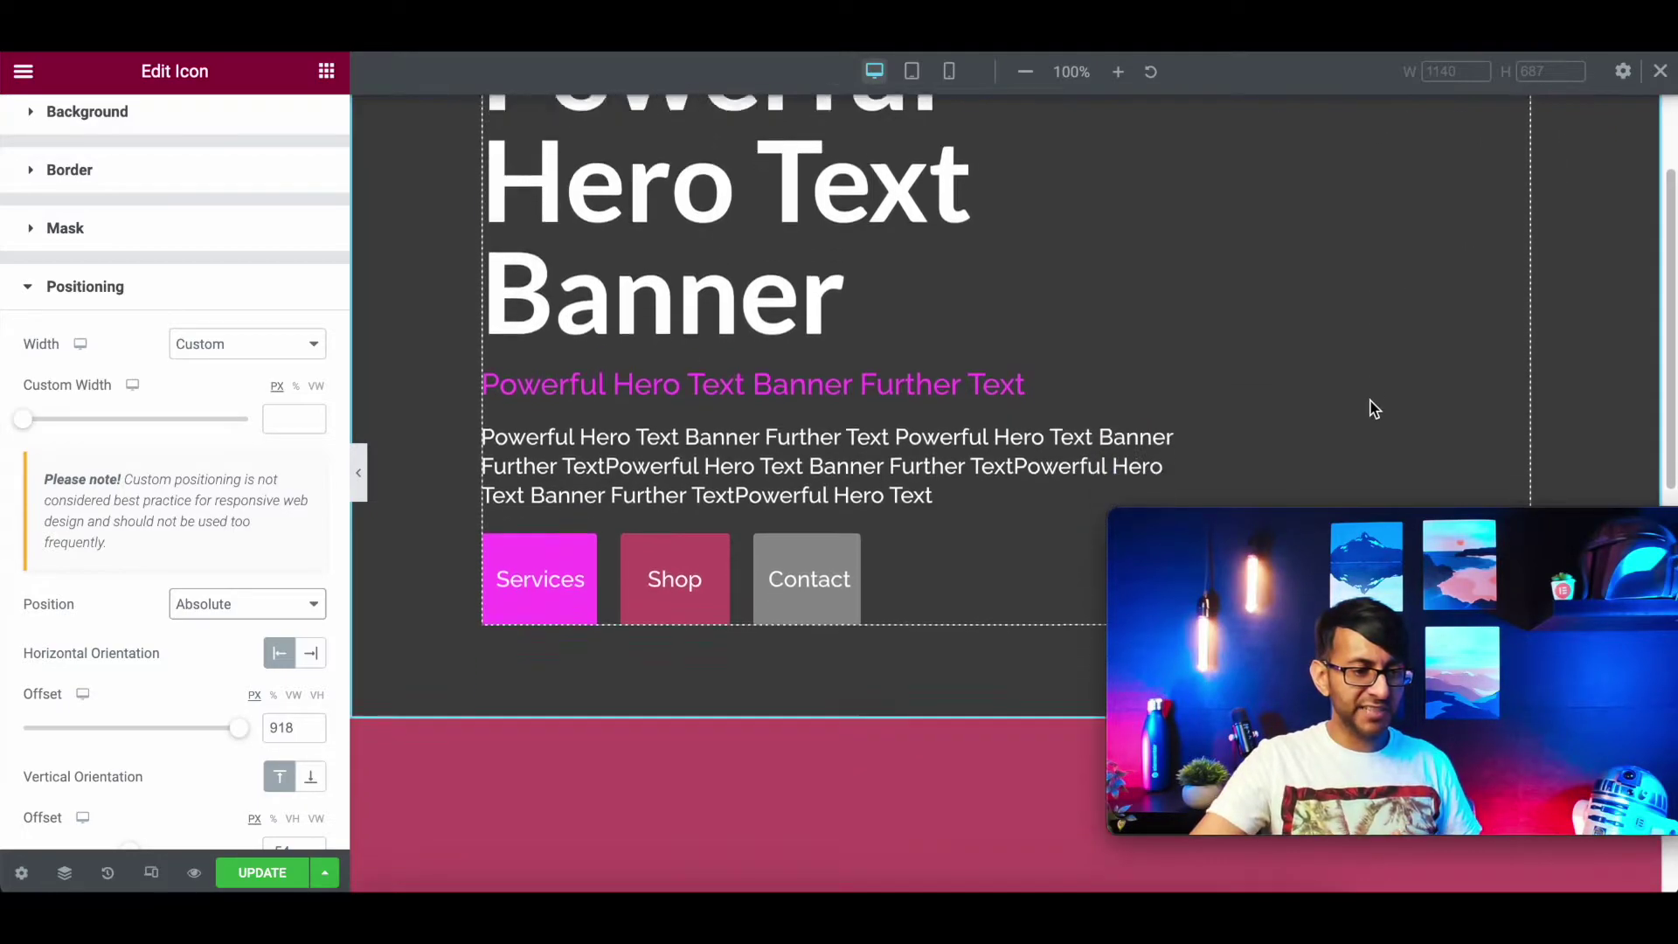
{"action": "scroll", "coordinate": [1364, 407], "scroll_direction": "down", "scroll_amount": 1}
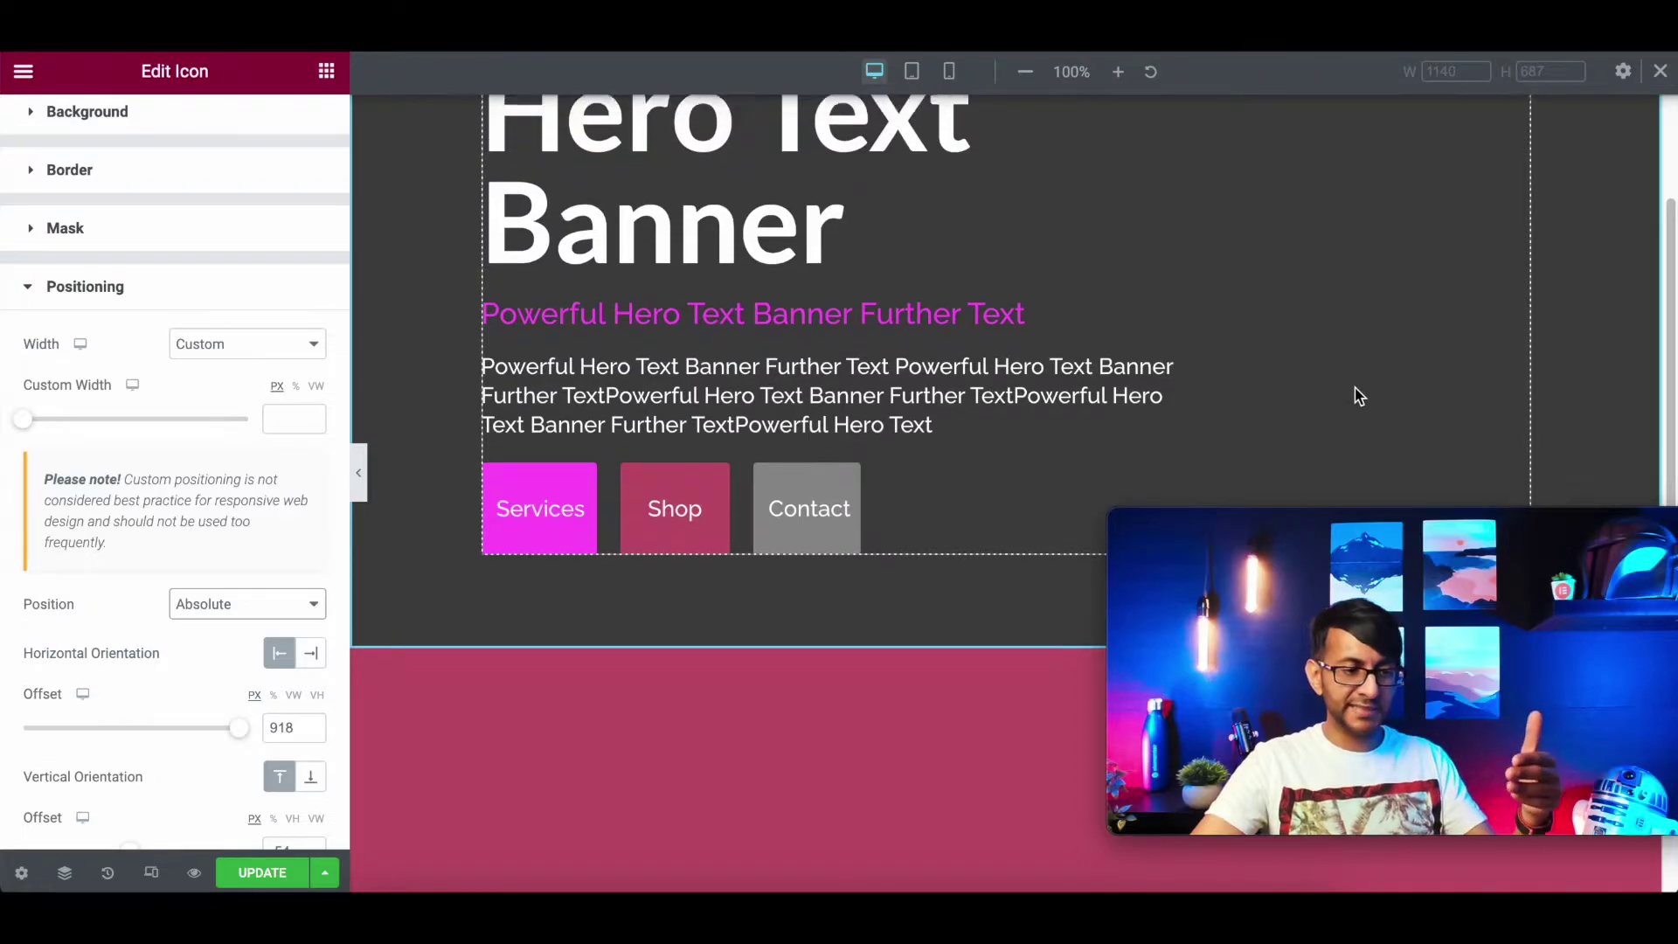
Set Position to Fixed, anchor the icon Right, and set both offsets to 0.
{"action": "scroll", "coordinate": [1359, 396], "scroll_direction": "up", "scroll_amount": 3}
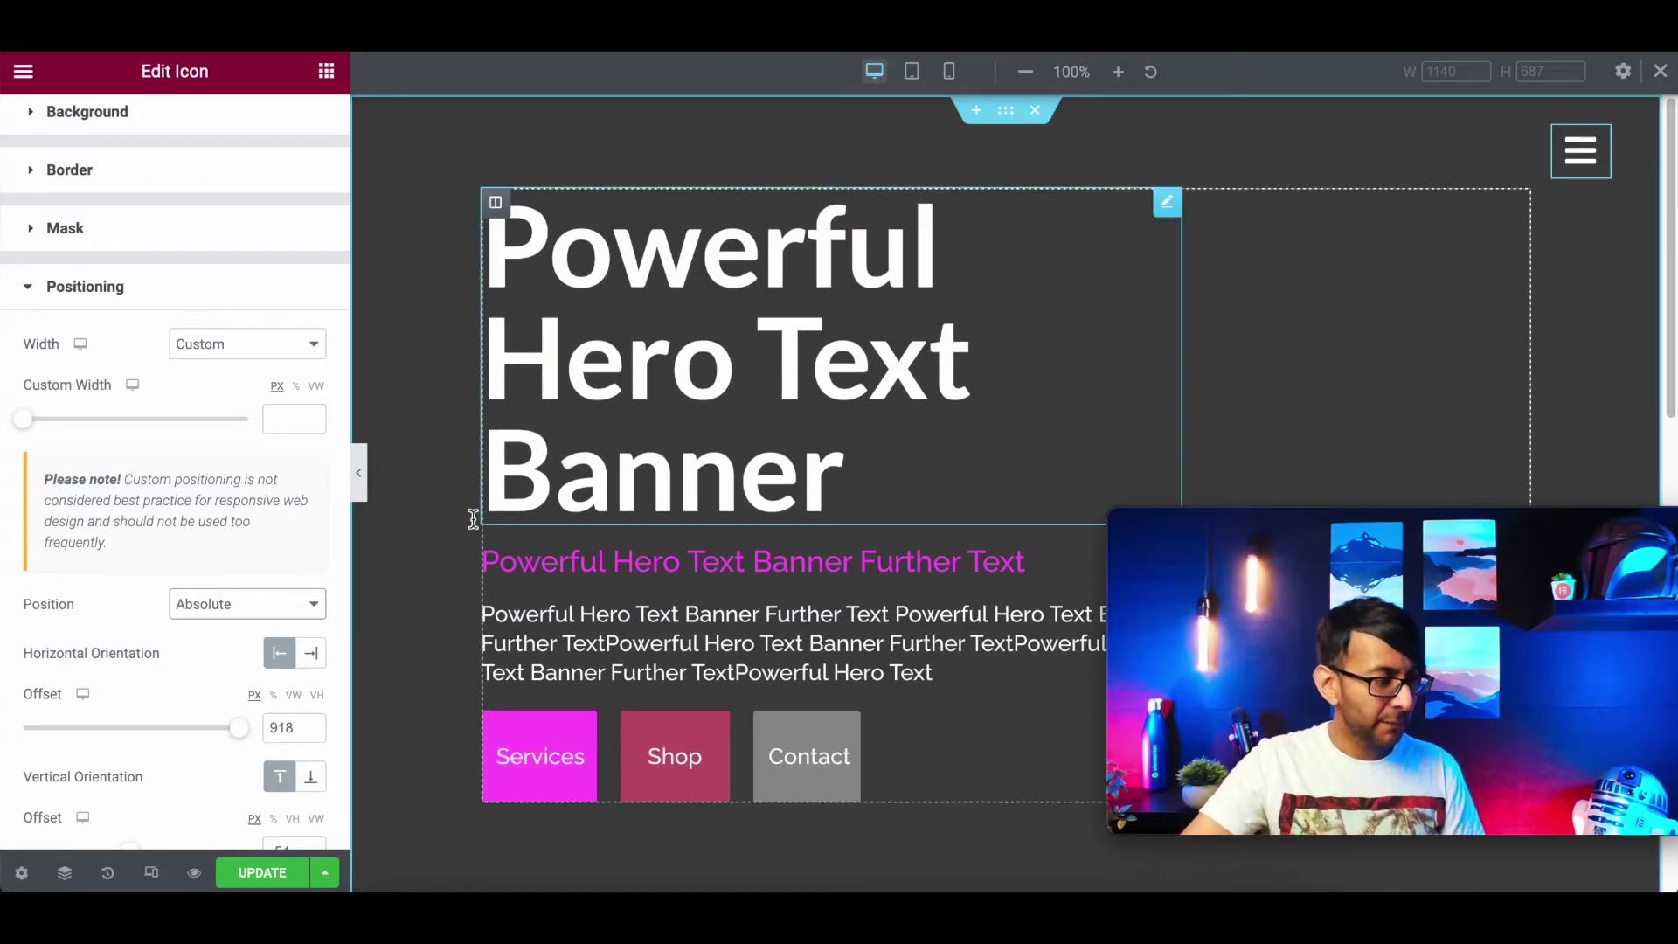
{"action": "left_click", "coordinate": [229, 601]}
{"action": "left_click", "coordinate": [229, 673]}
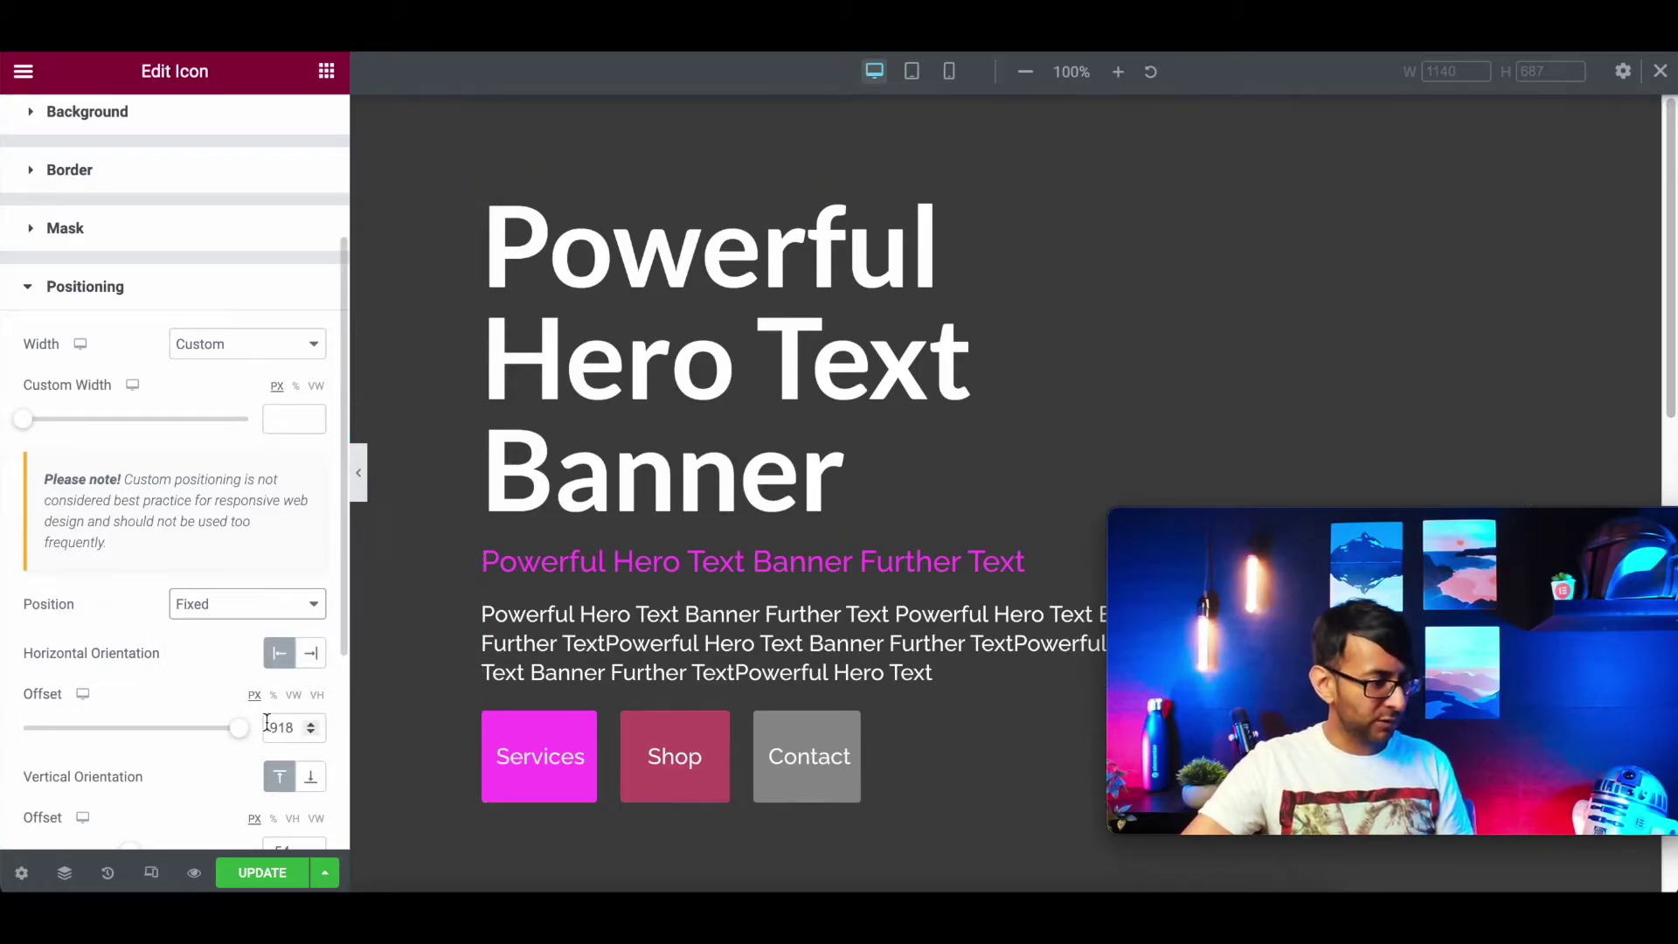
{"action": "left_click", "coordinate": [311, 654]}
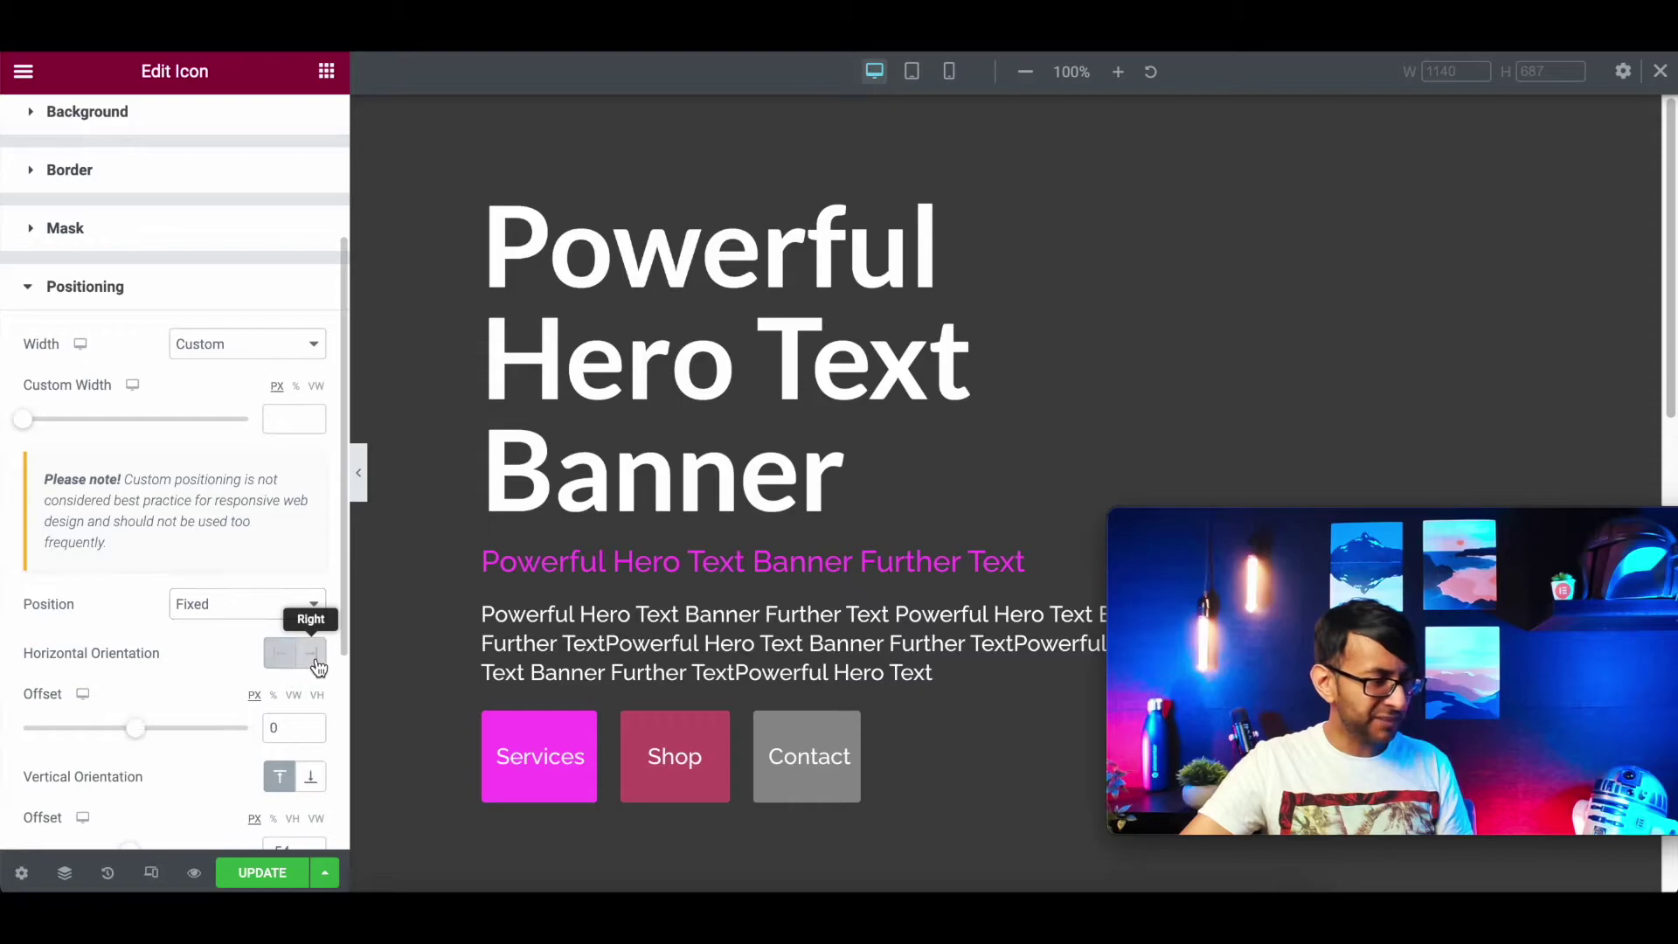
{"action": "scroll", "coordinate": [280, 782], "scroll_direction": "down", "scroll_amount": 1}
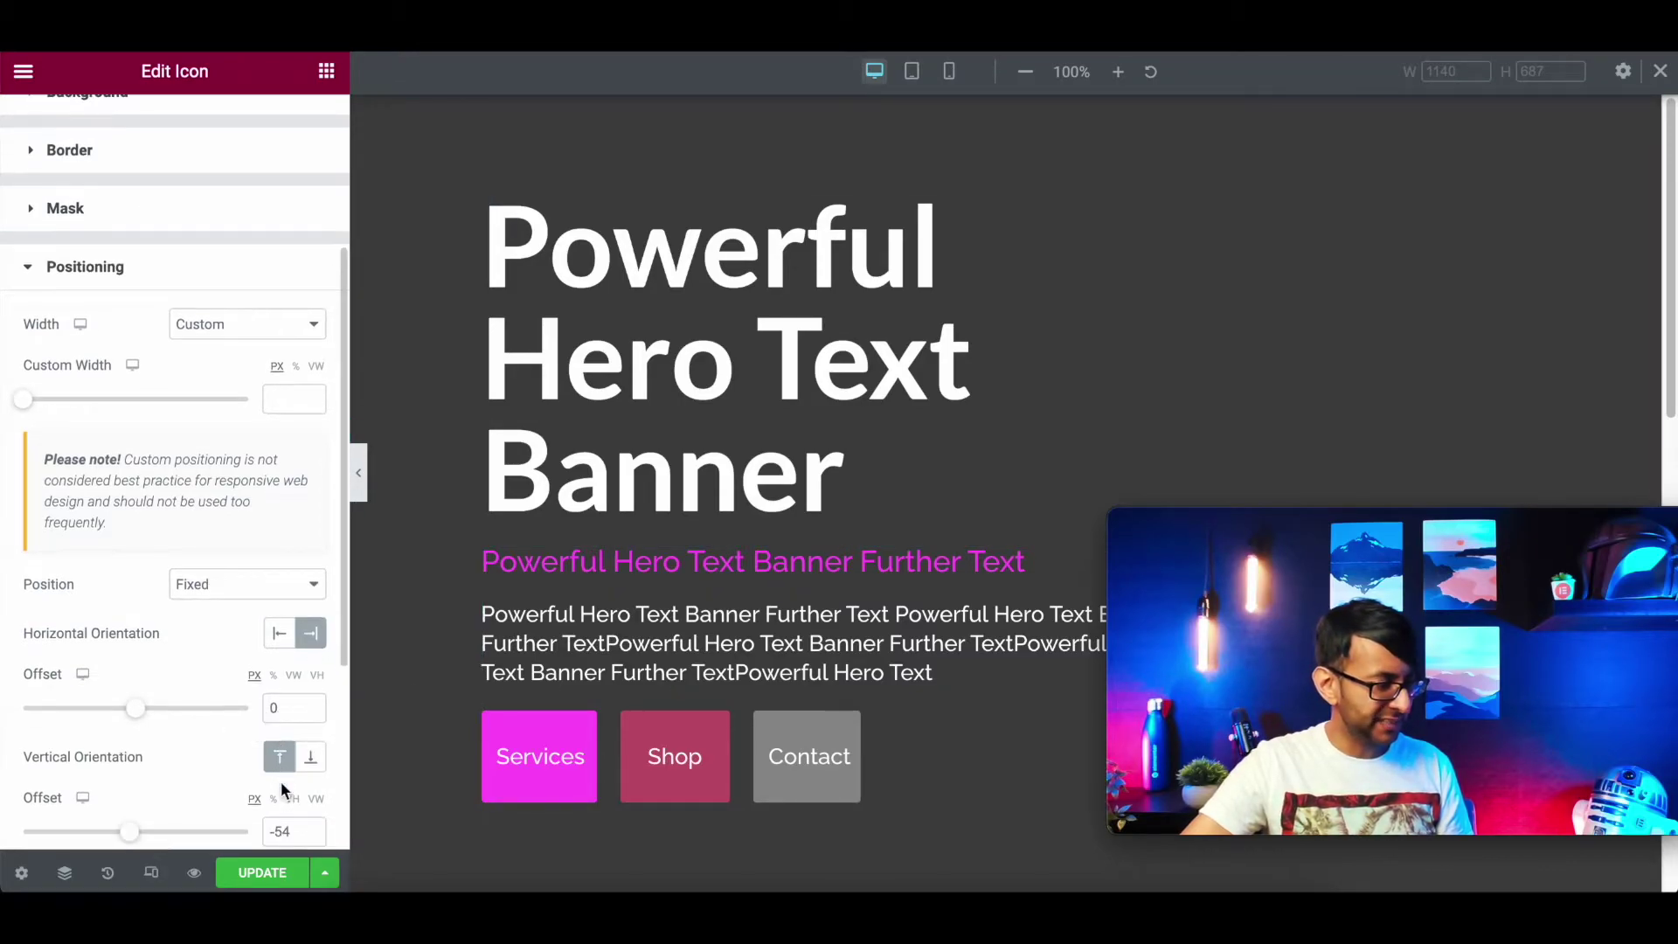
{"action": "type", "text": "0"}
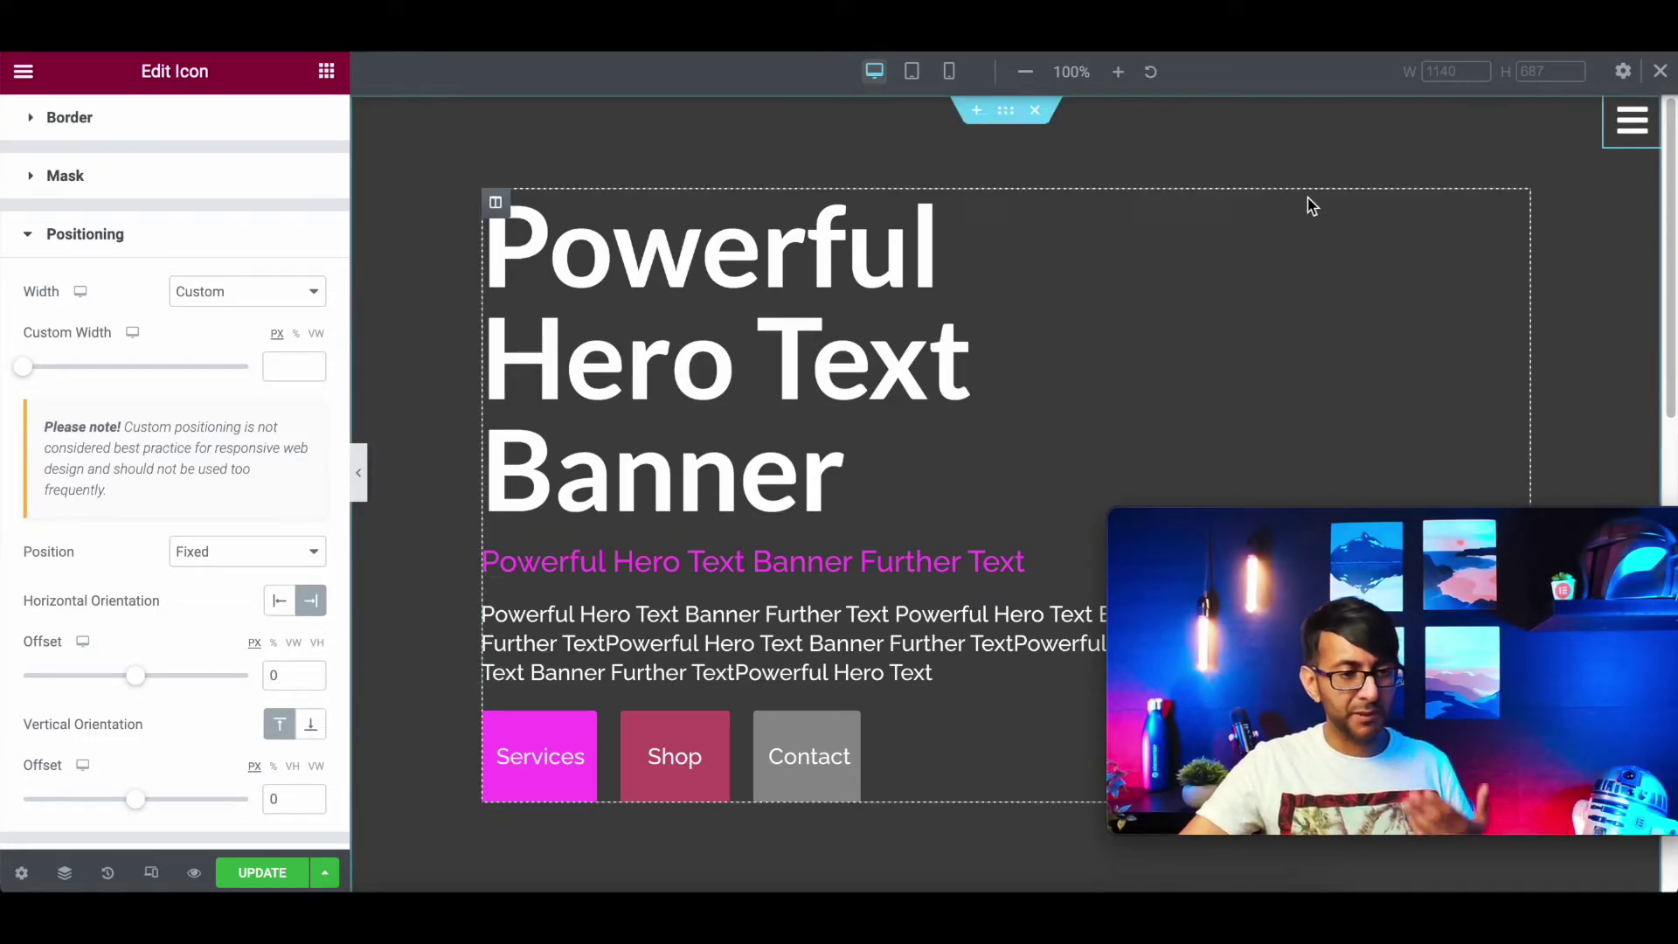
Save the page with UPDATE and scroll the canvas to confirm the icon stays top-right.
{"action": "left_click", "coordinate": [264, 874]}
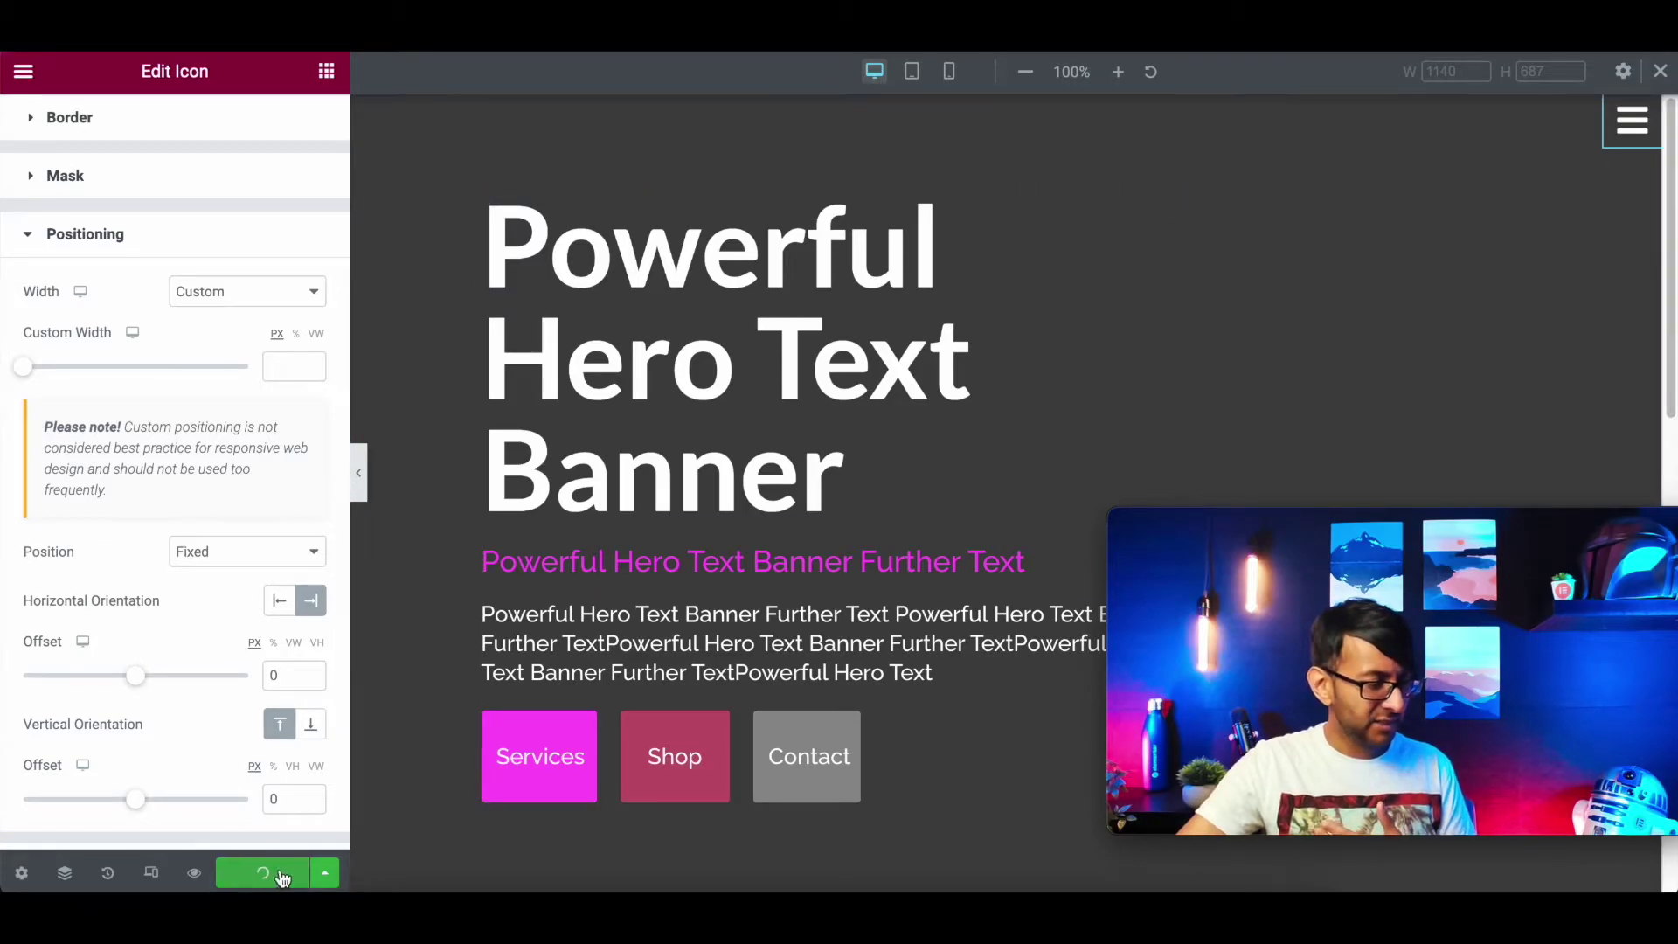
{"action": "left_click_drag", "start_coordinate": [1670, 185], "coordinate": [1665, 553]}
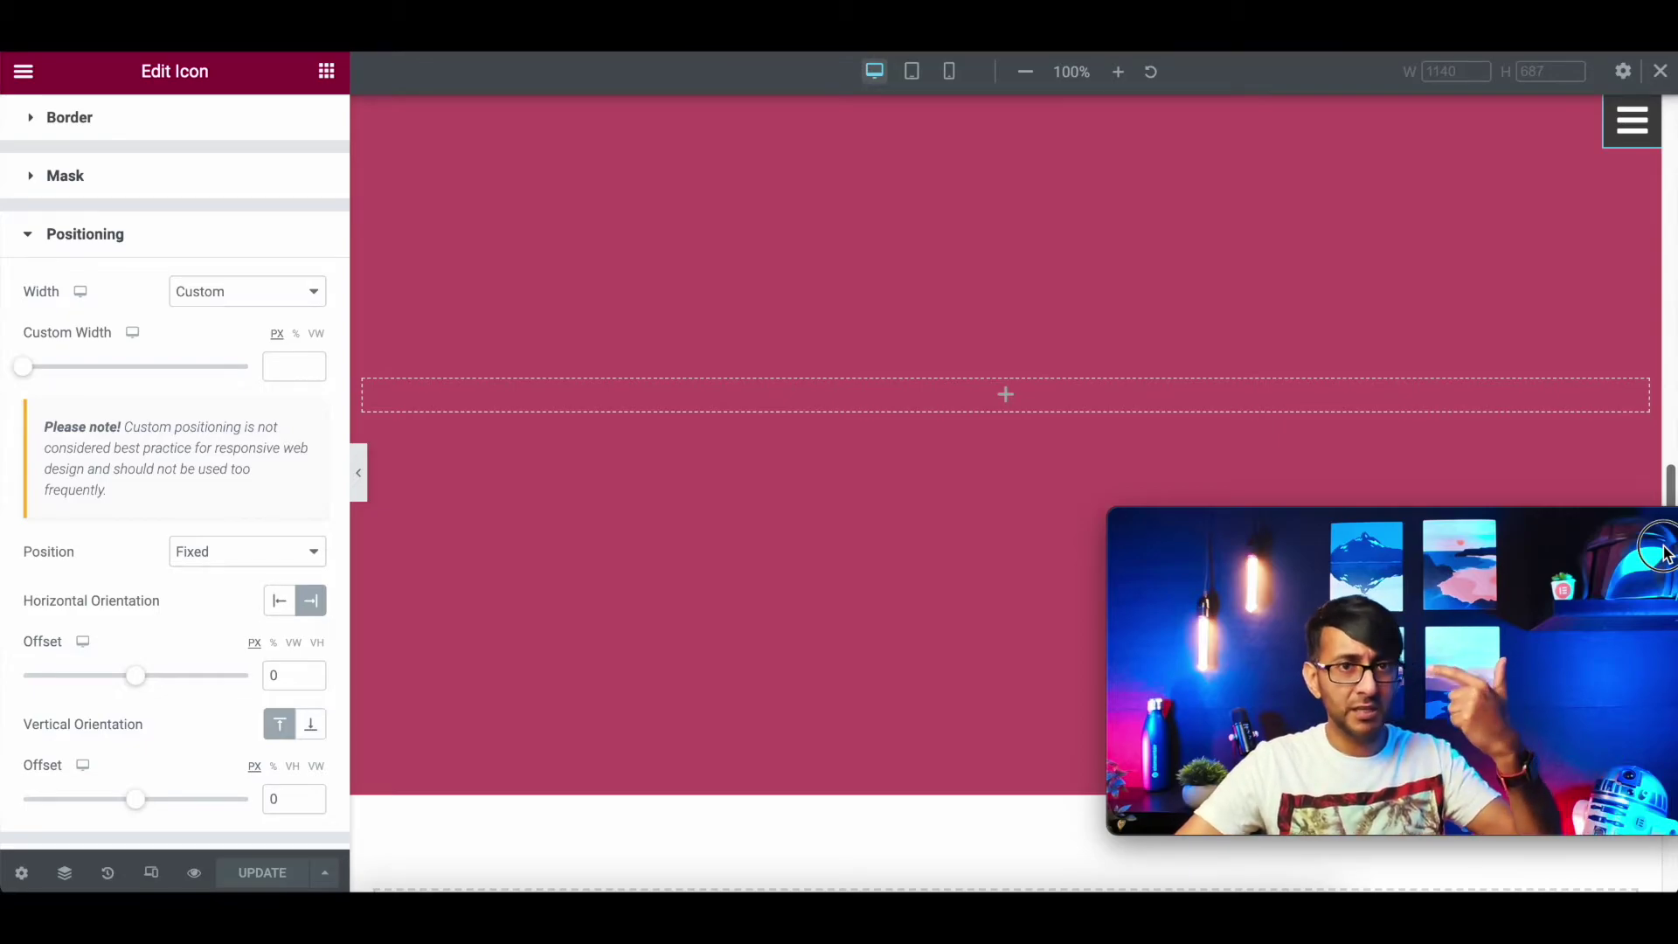
{"action": "mouse_move", "coordinate": [1664, 552]}
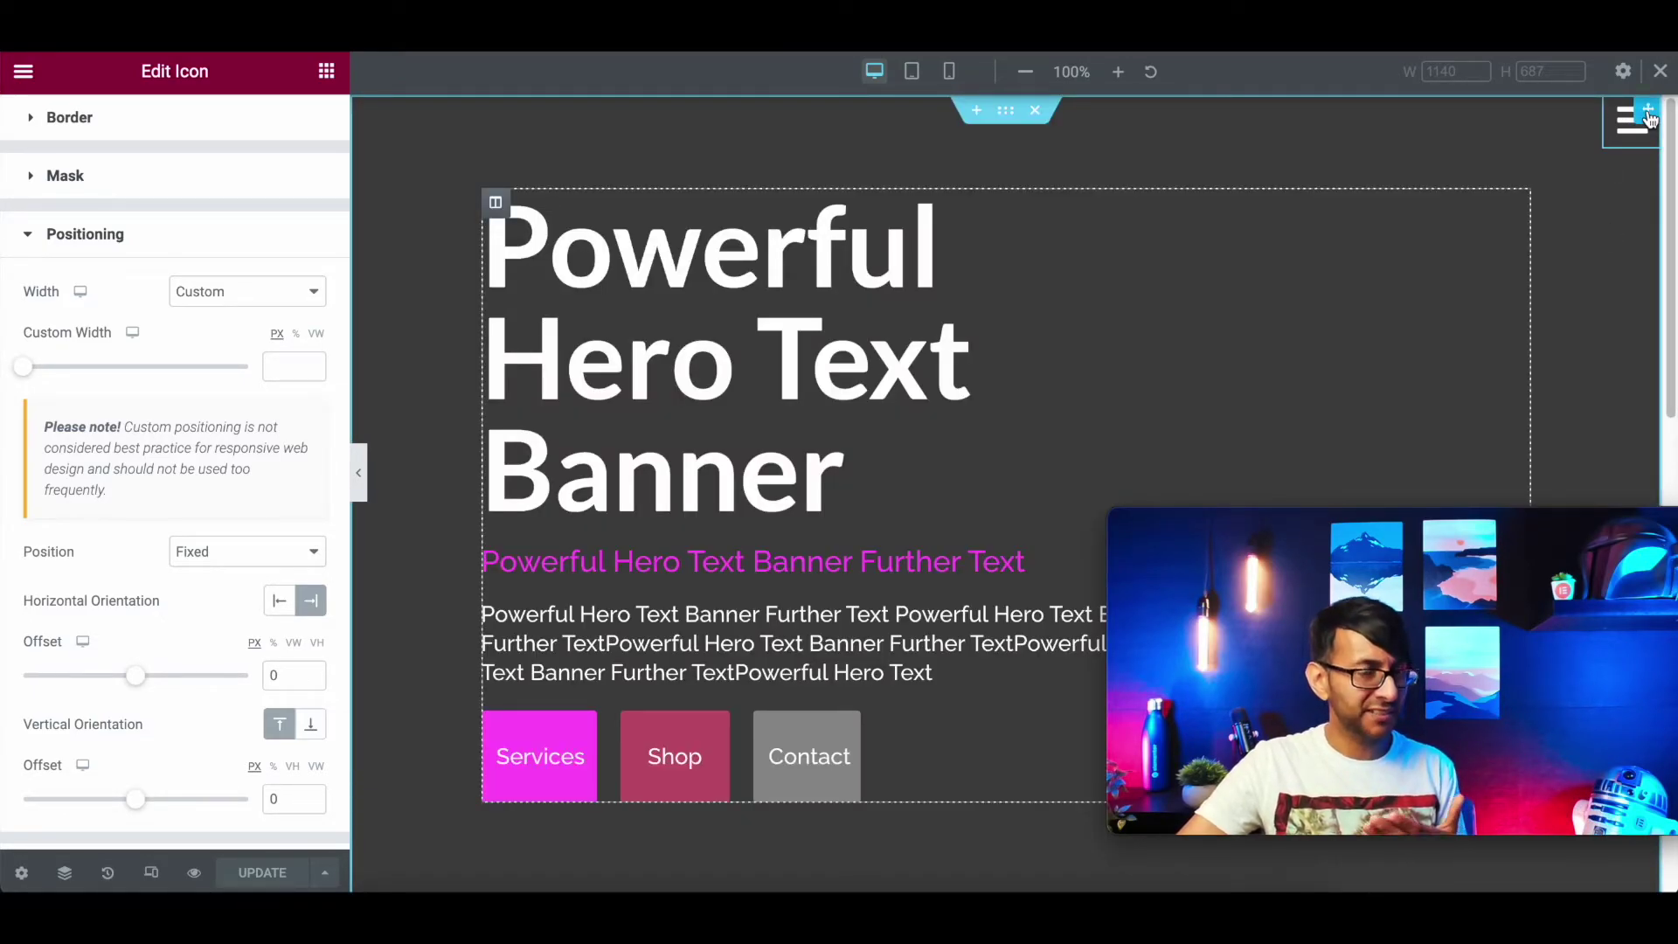
{"action": "scroll", "coordinate": [105, 306], "scroll_direction": "down", "scroll_amount": 1}
In the icon's Content settings, set its Link to the Popup dynamic tag.
{"action": "scroll", "coordinate": [72, 181], "scroll_direction": "up", "scroll_amount": 1}
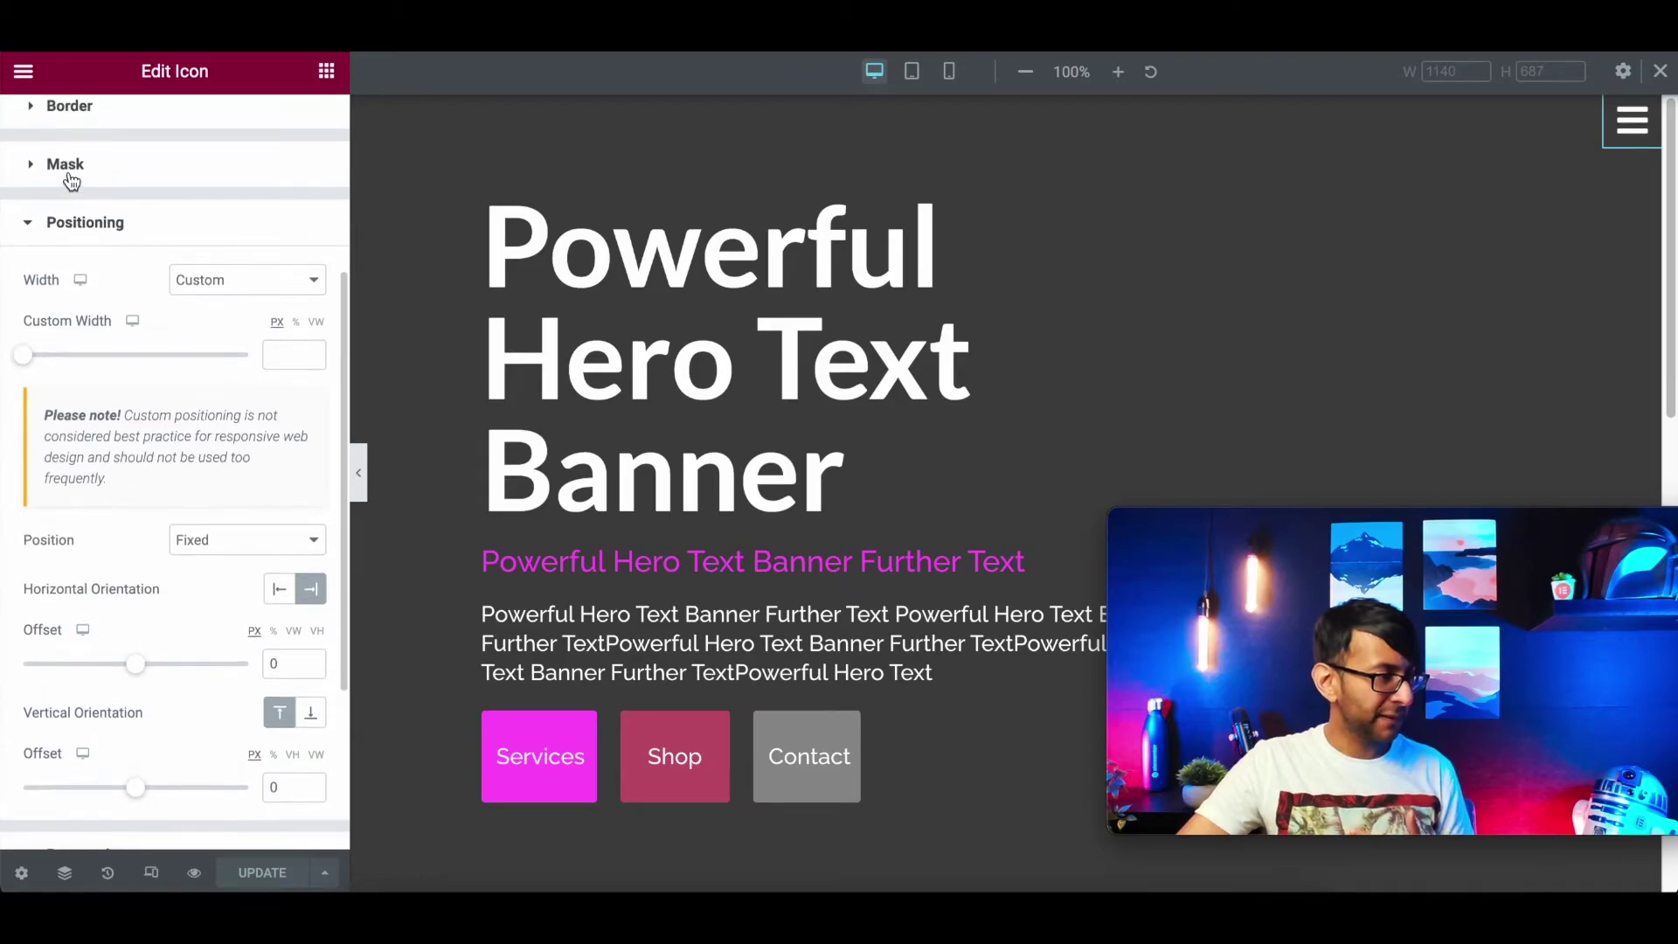
{"action": "scroll", "coordinate": [85, 236], "scroll_direction": "up", "scroll_amount": 4}
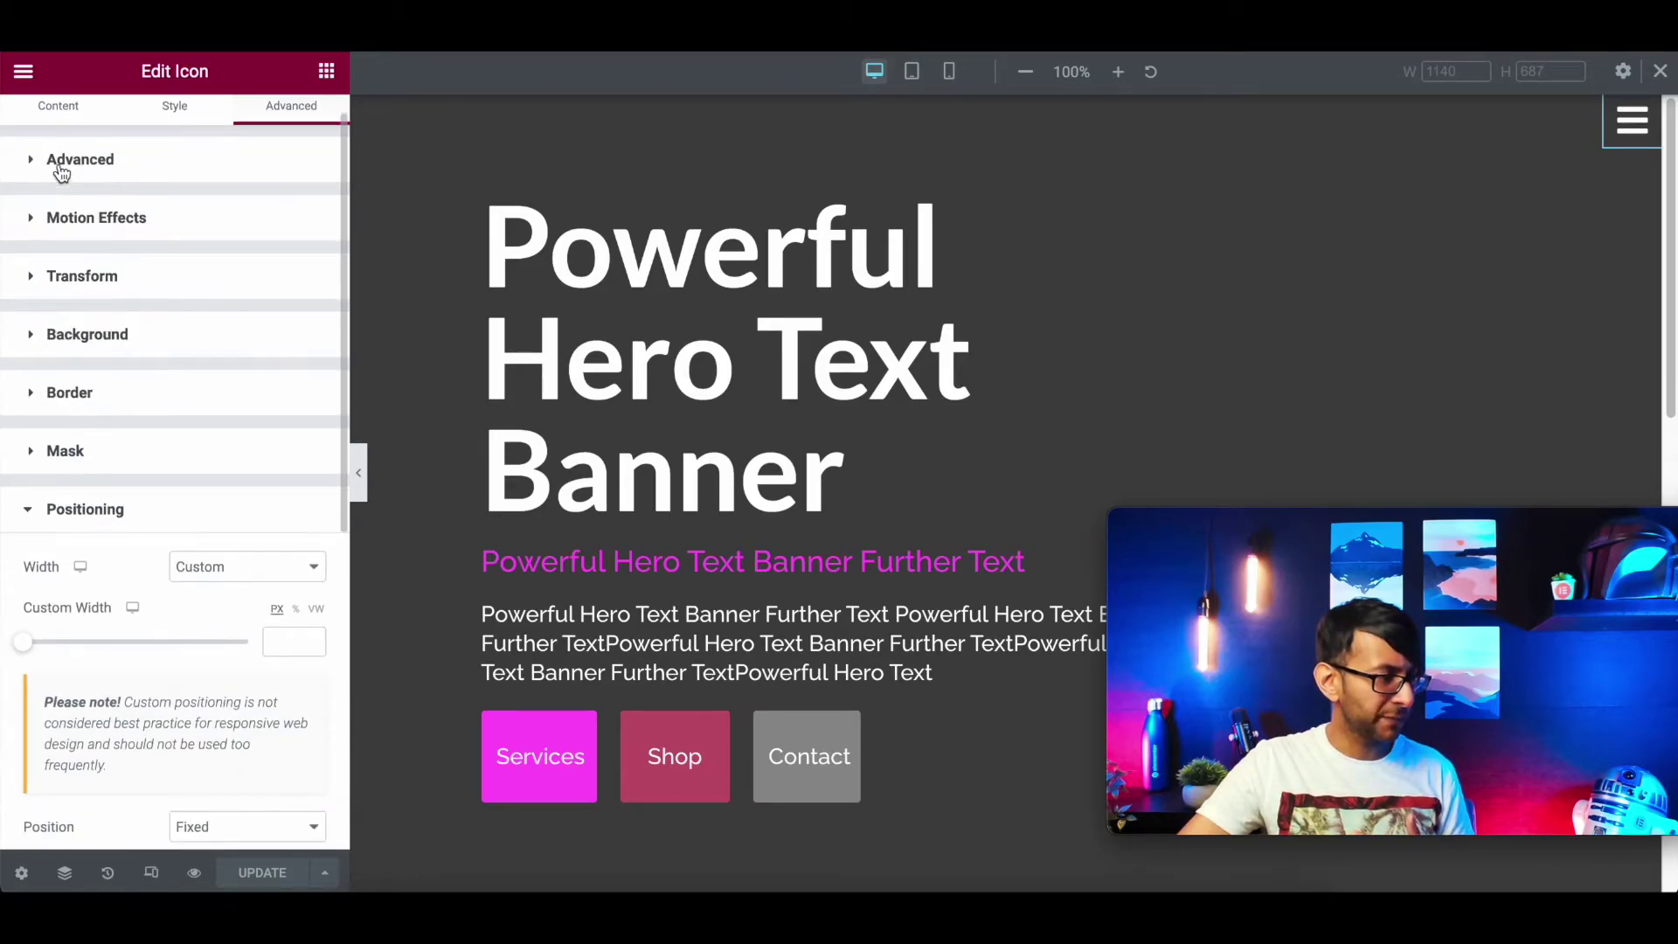
{"action": "left_click", "coordinate": [61, 135]}
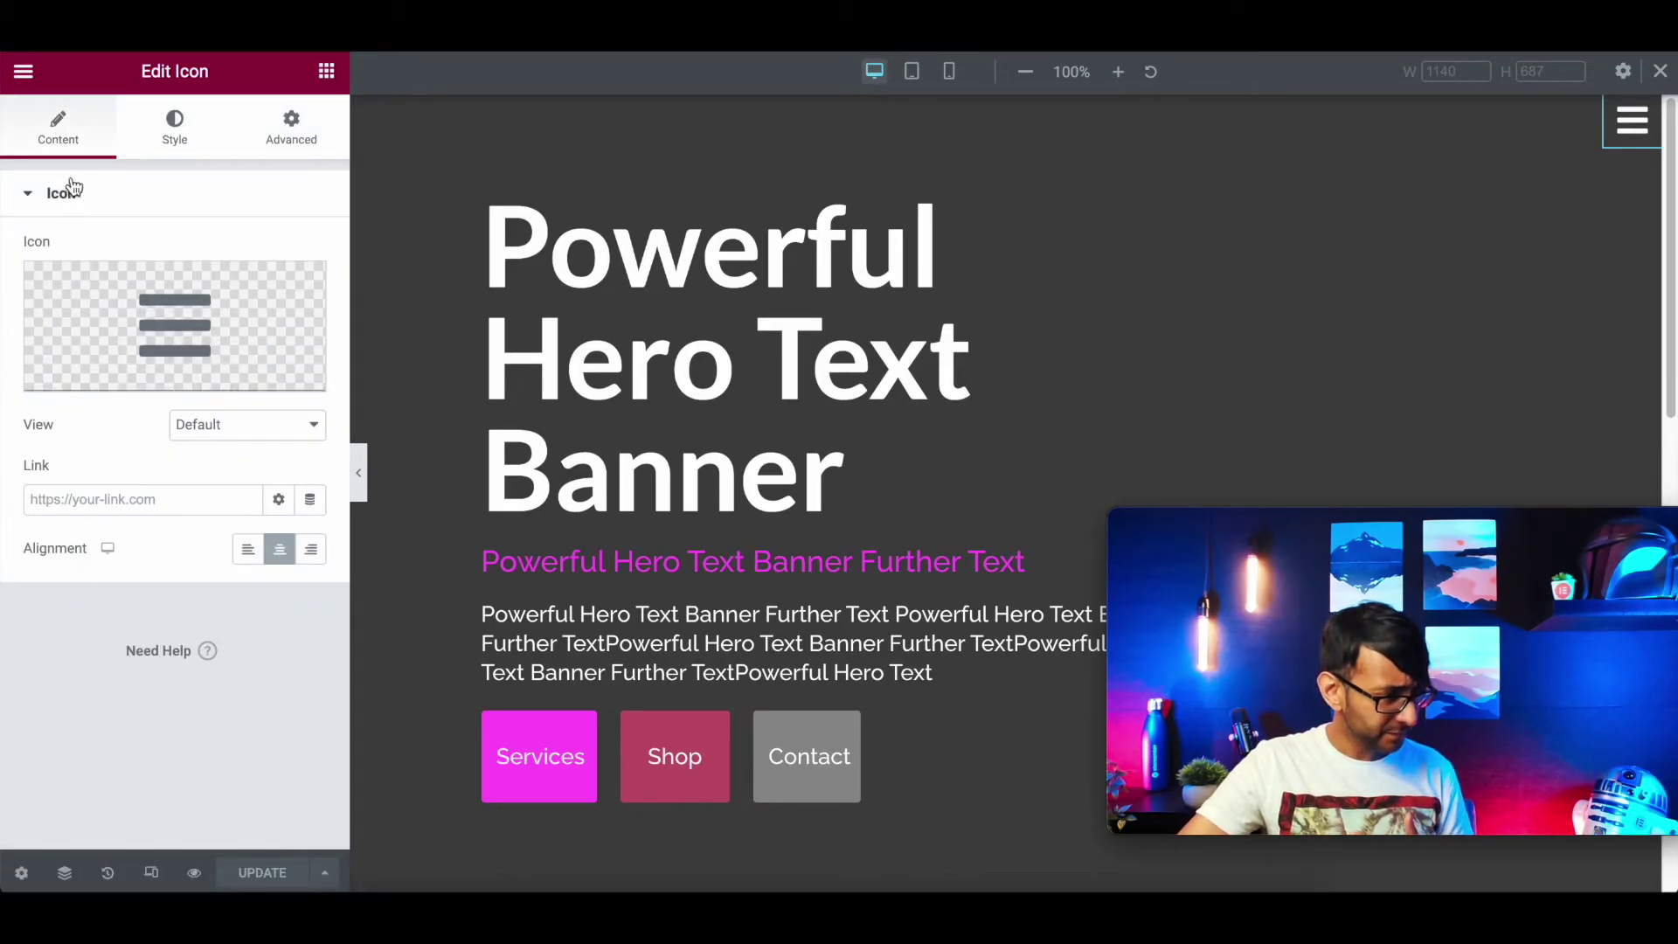
{"action": "left_click", "coordinate": [134, 501]}
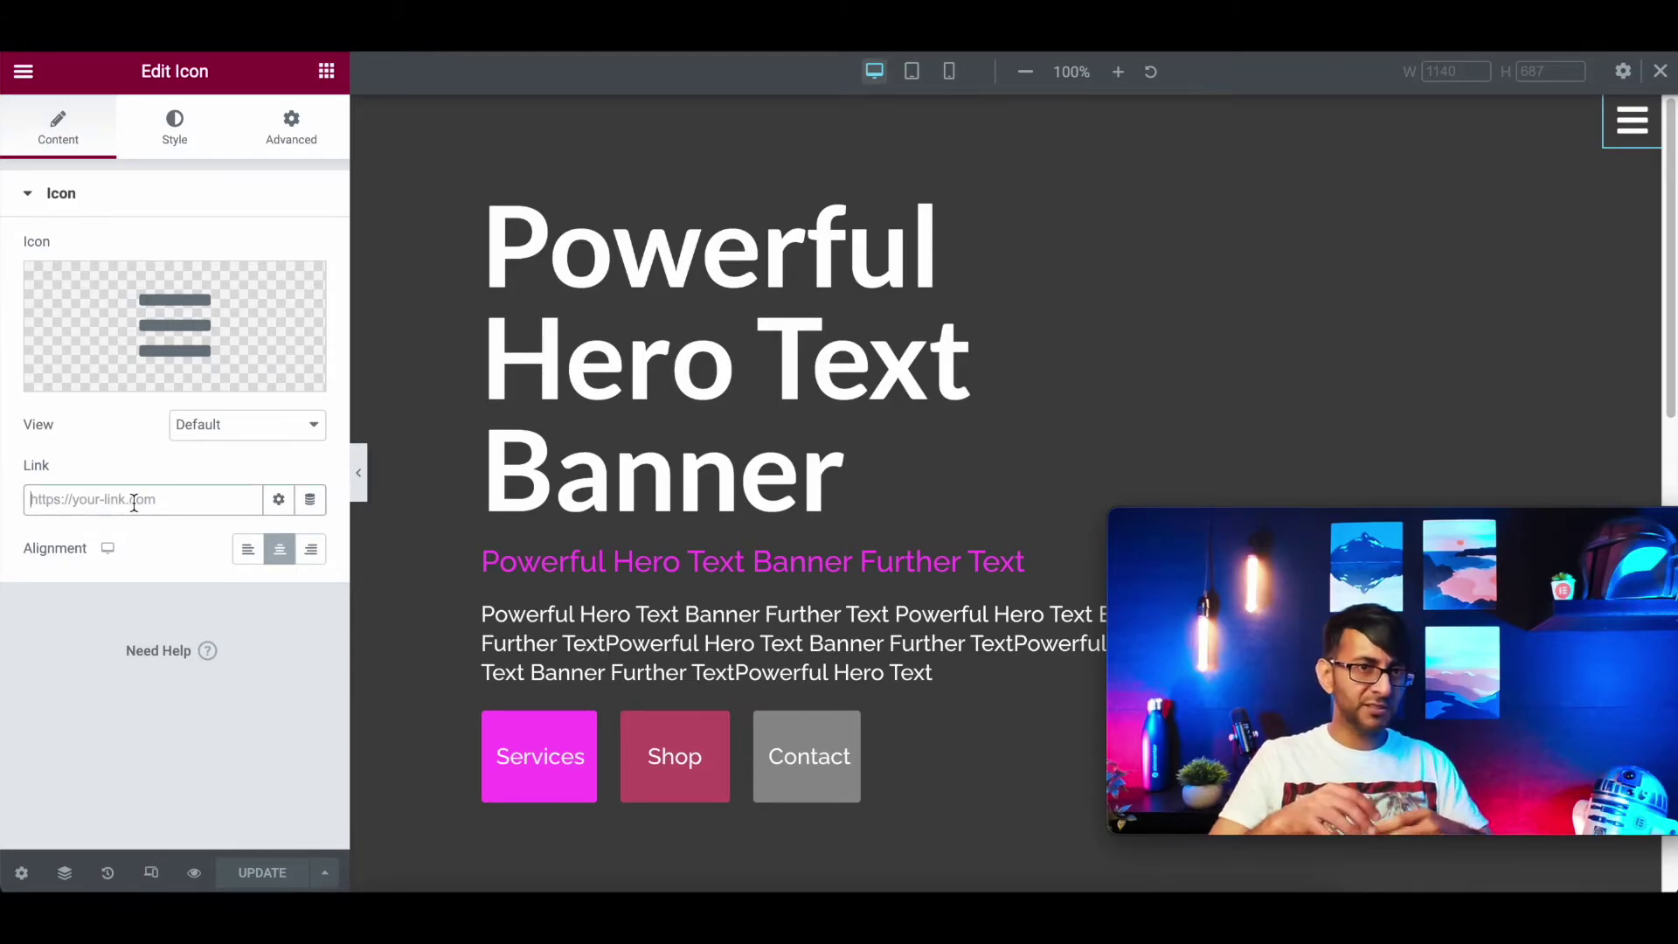
{"action": "left_click", "coordinate": [307, 505]}
{"action": "scroll", "coordinate": [127, 754], "scroll_direction": "down", "scroll_amount": 2}
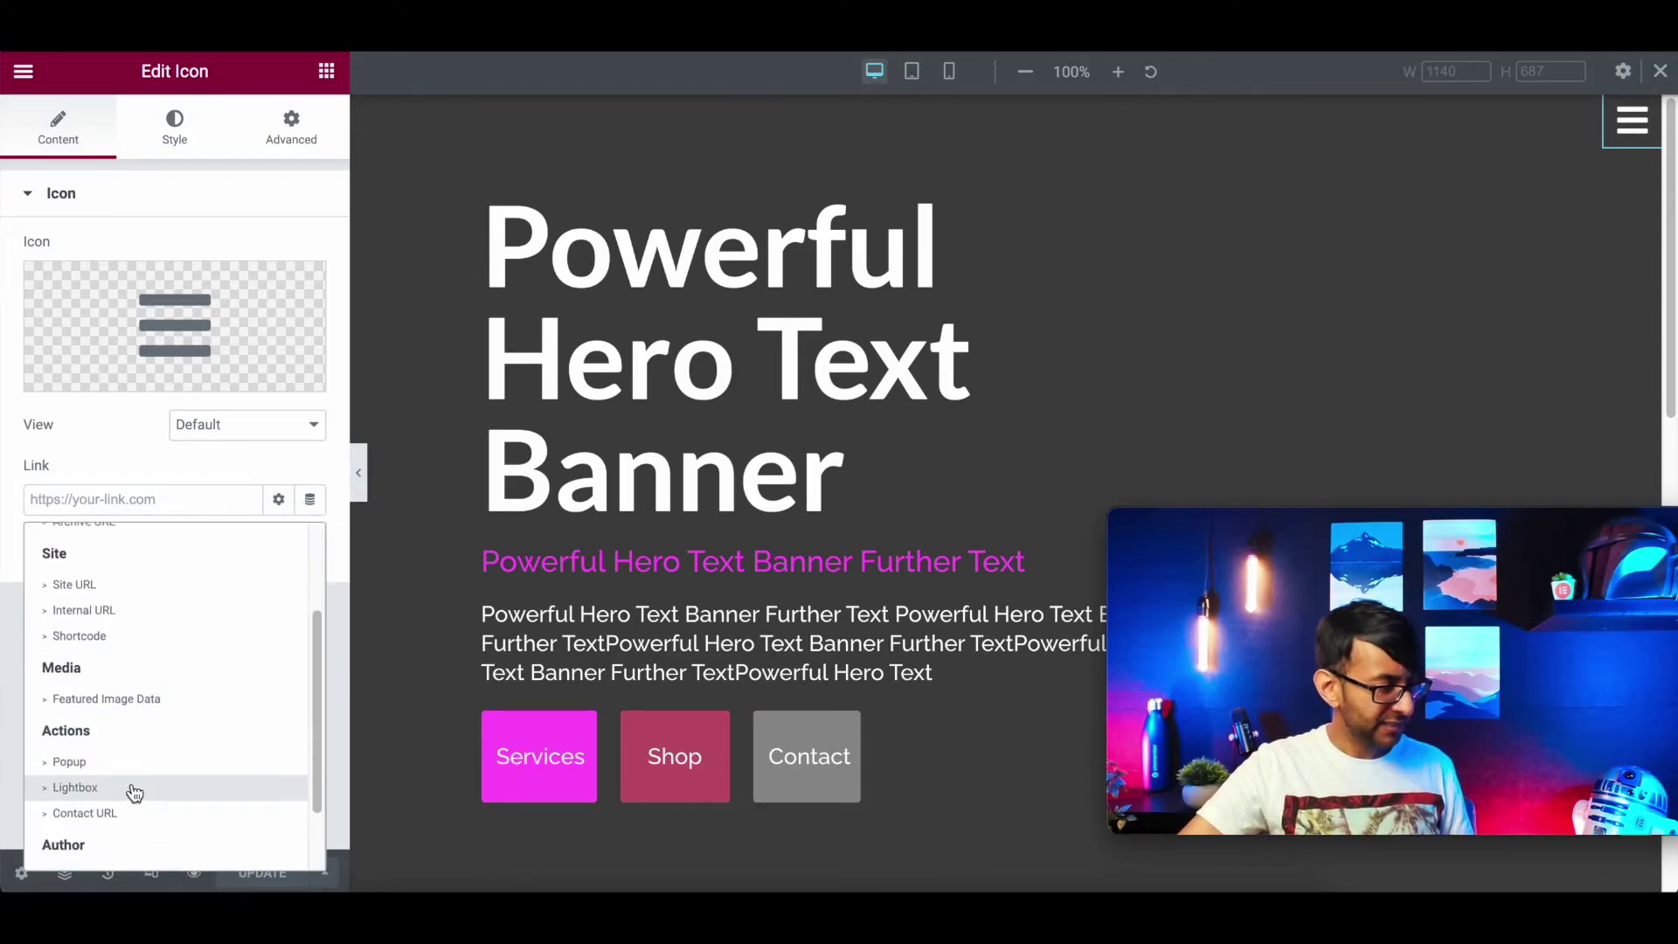
{"action": "left_click", "coordinate": [125, 754]}
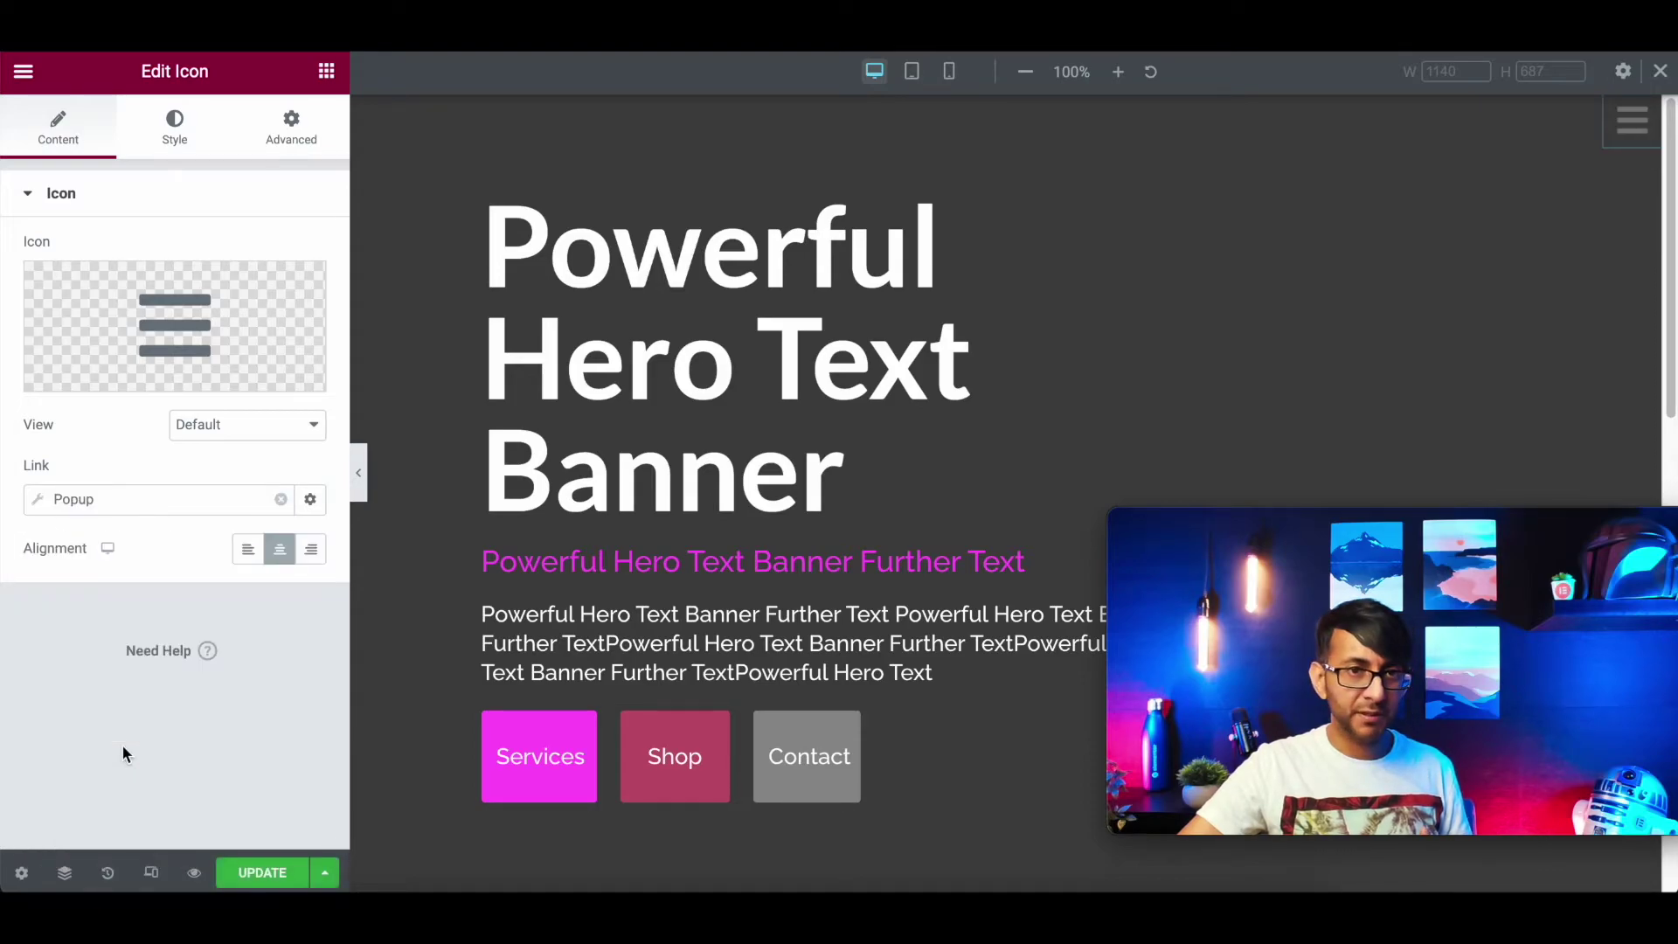
Set the popup action to open Off Canvas Menu (Template), then save and view the live page.
{"action": "left_click", "coordinate": [38, 502]}
{"action": "left_click", "coordinate": [125, 688]}
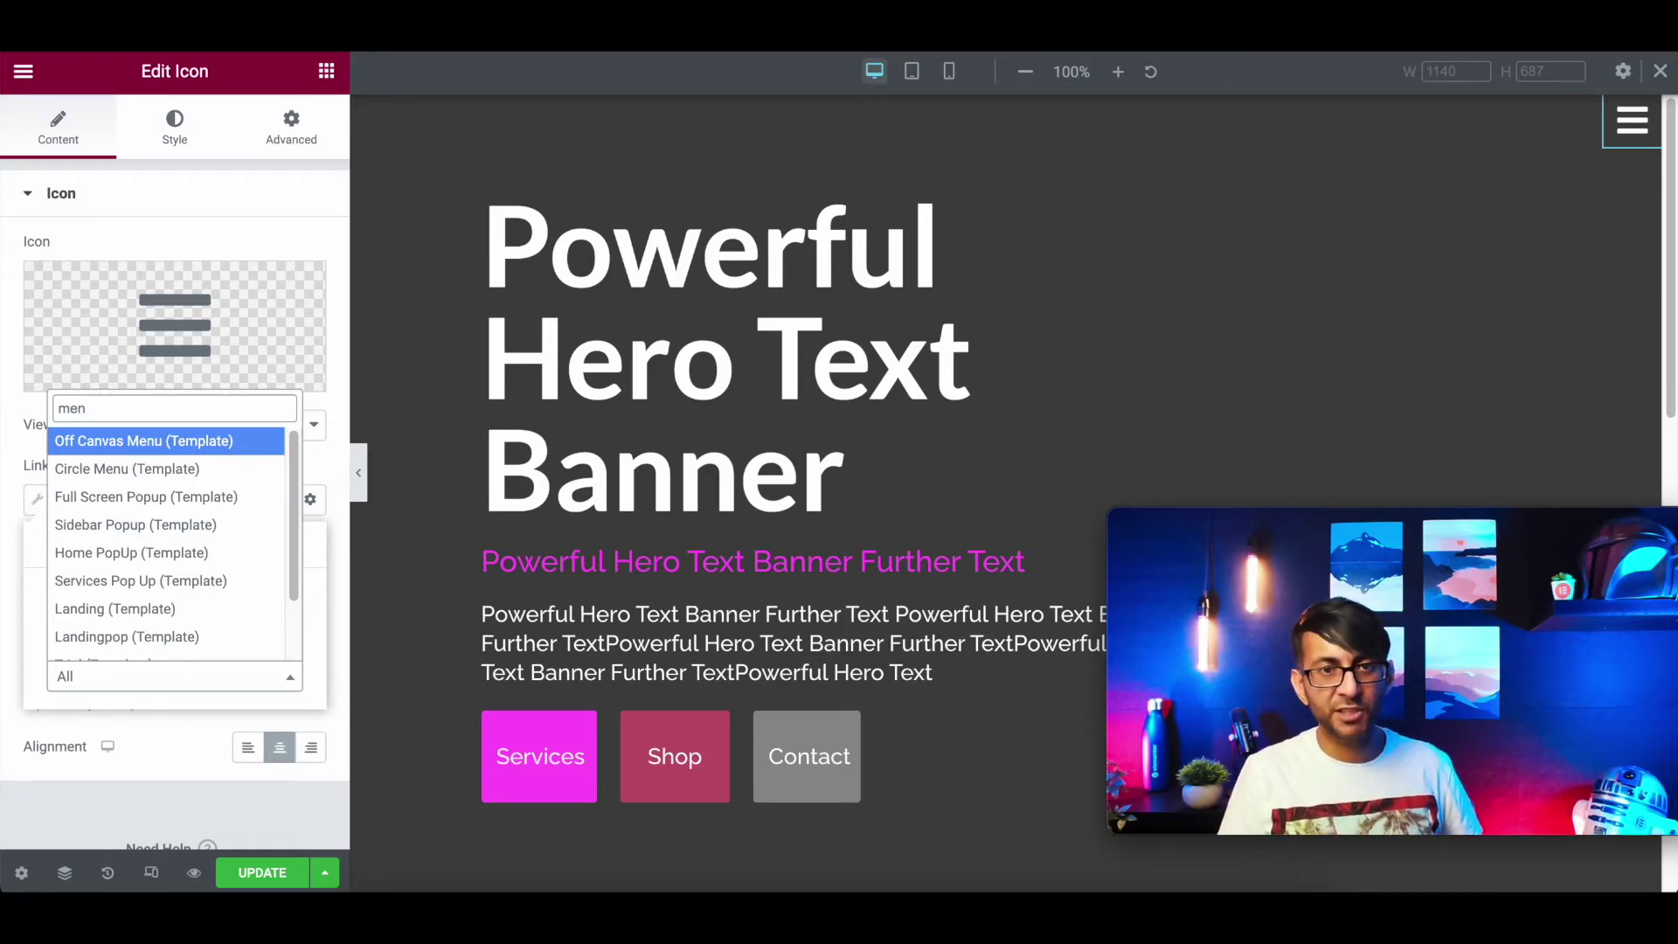
{"action": "left_click", "coordinate": [216, 443]}
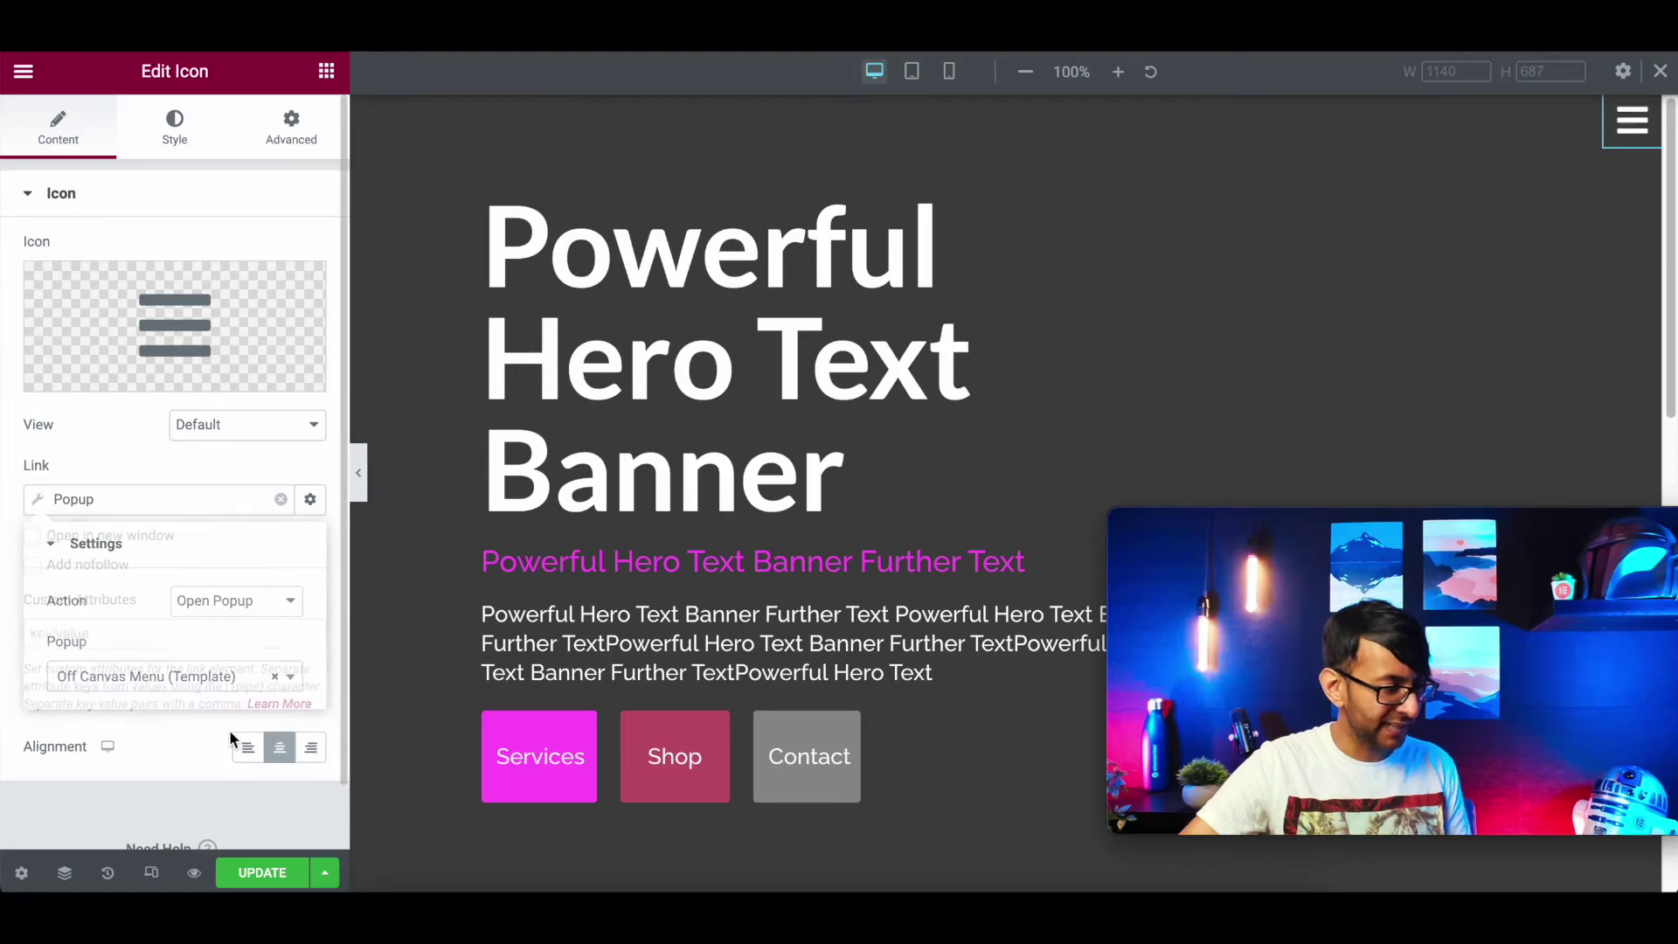
{"action": "left_click", "coordinate": [262, 873]}
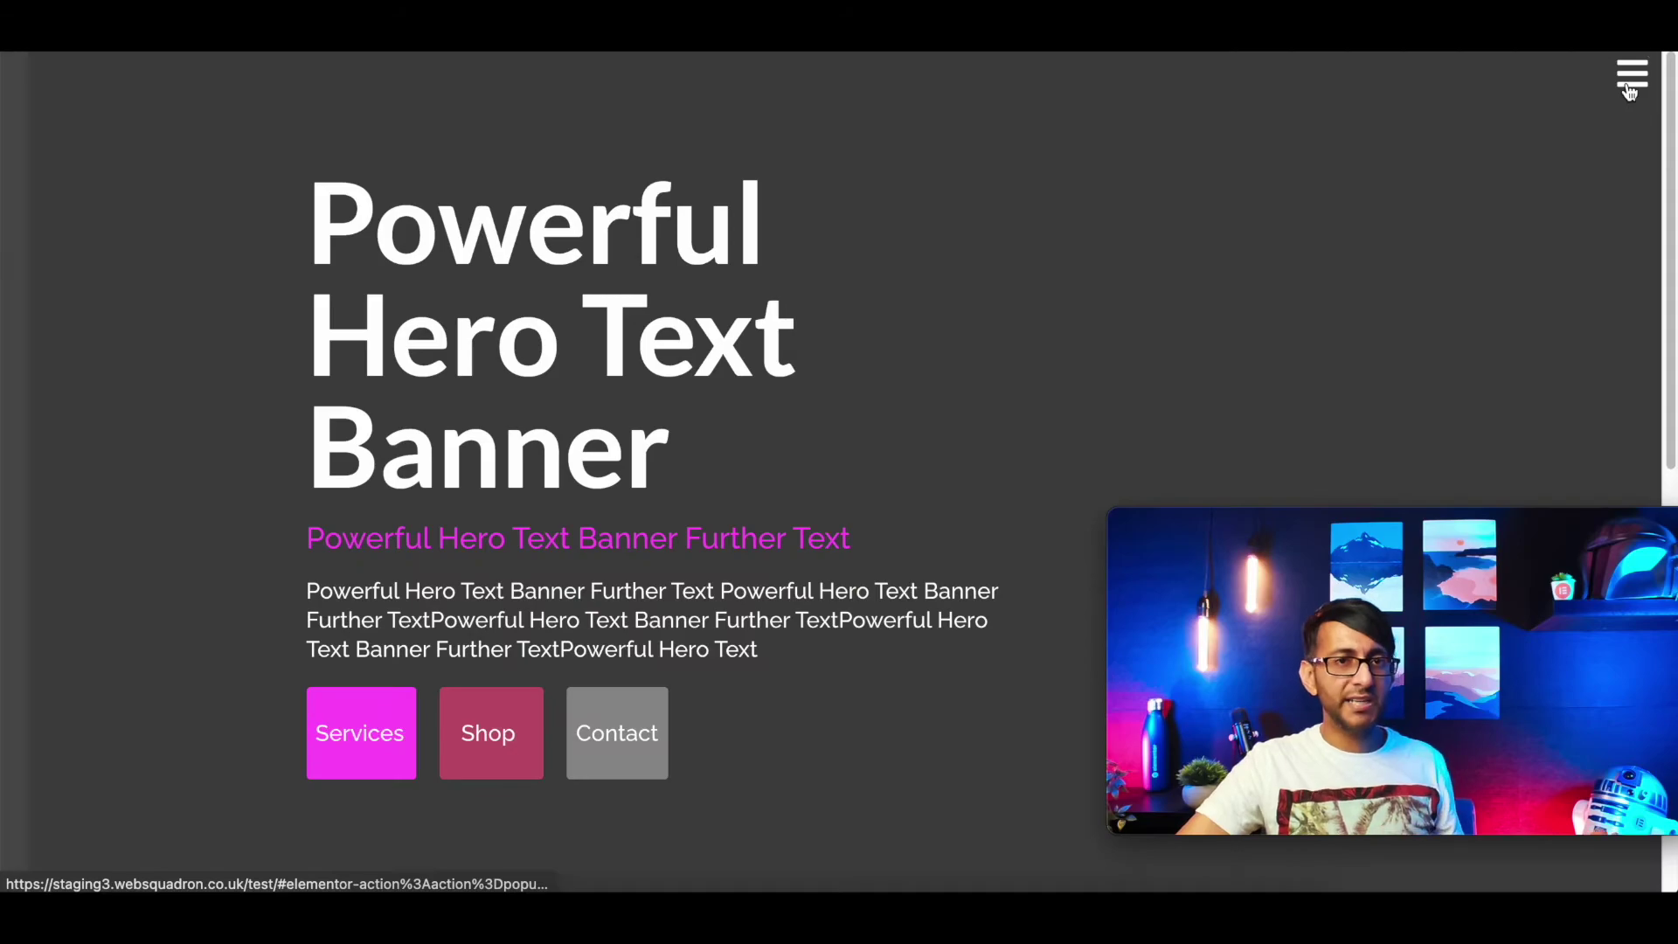
On the live page, open the off-canvas menu from the hamburger icon and close it with Escape.
{"action": "left_click", "coordinate": [1631, 75]}
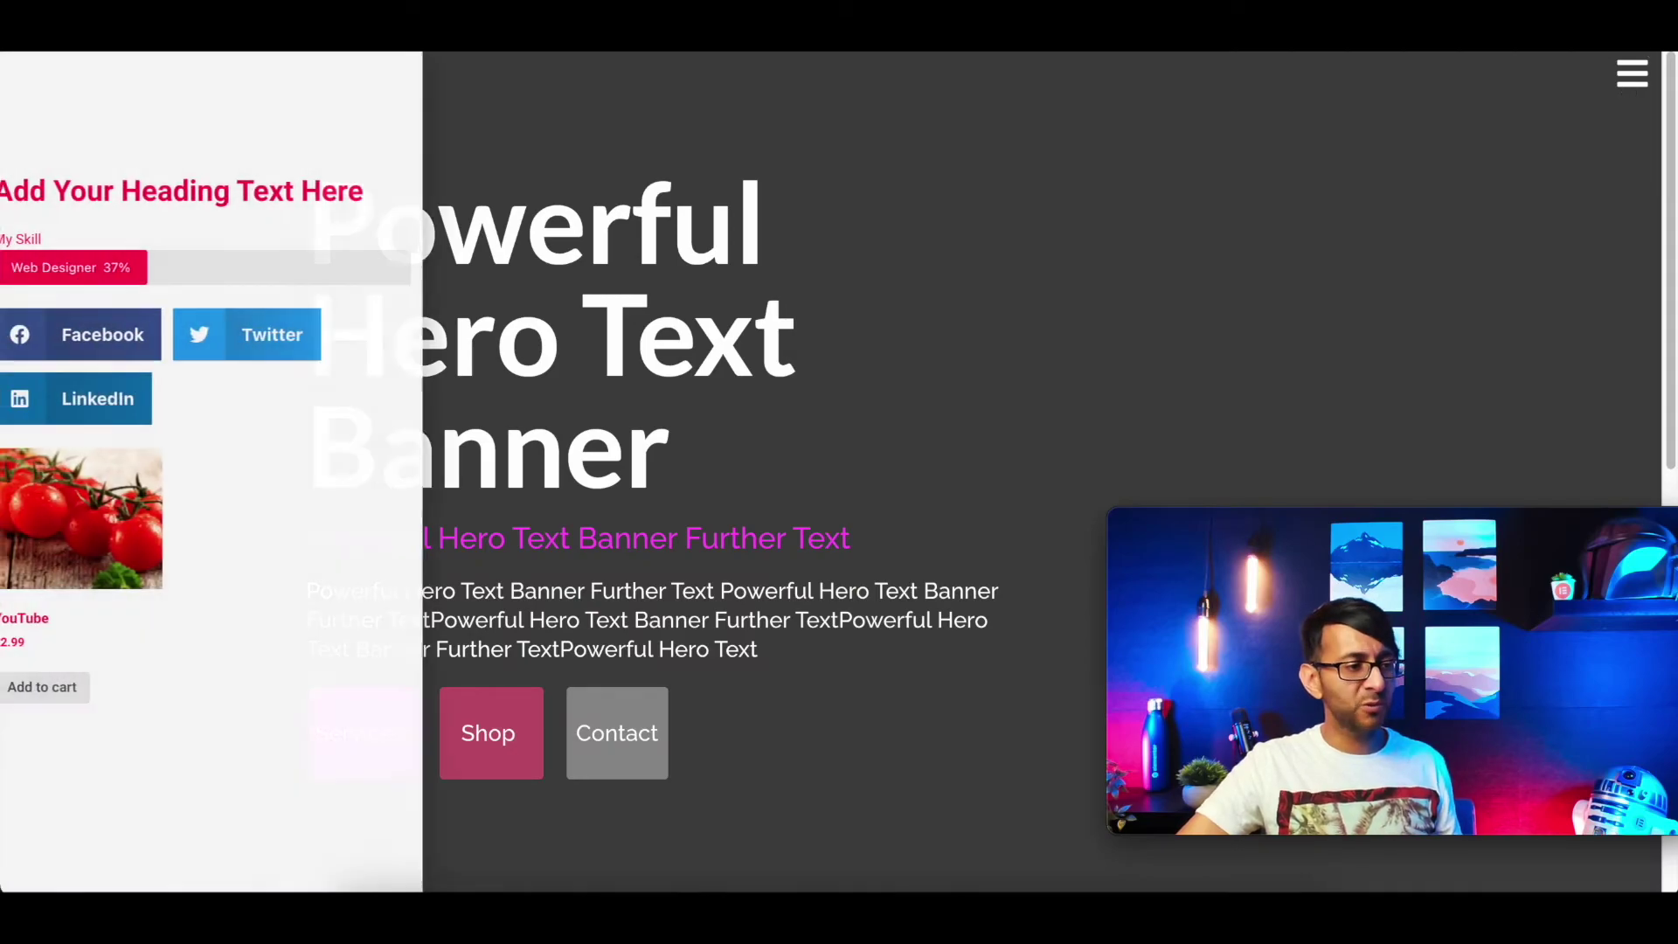
{"action": "key", "text": "Escape"}
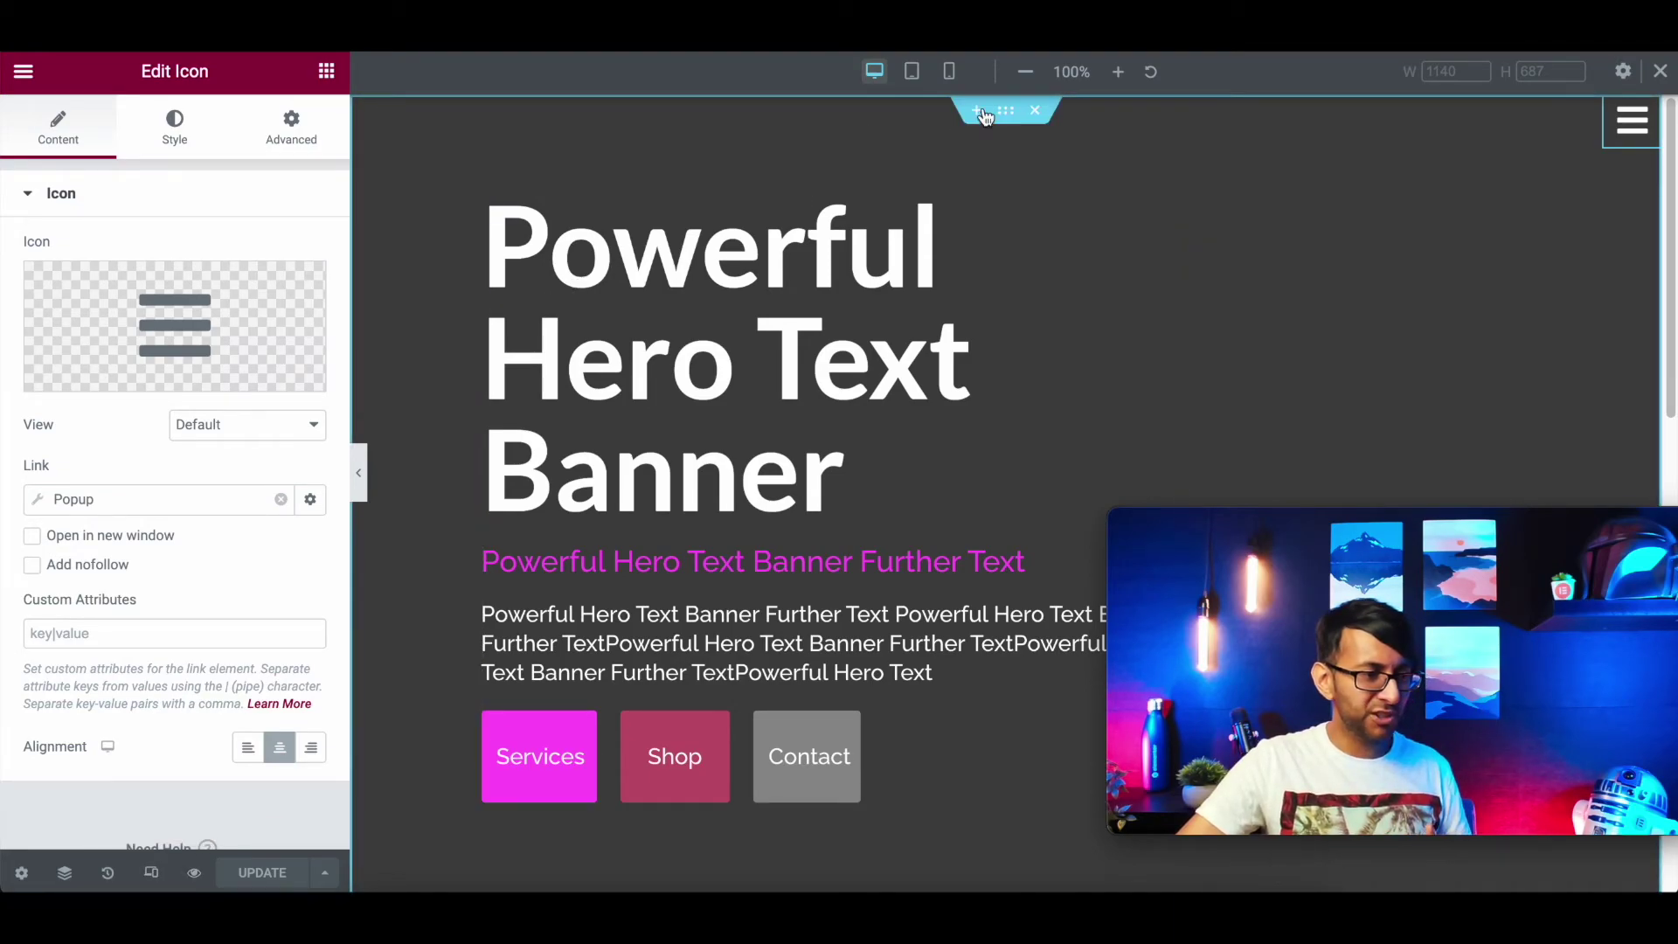
In Mobile mode, set the icon's vertical positioning Offset to 196, then return to Desktop.
{"action": "left_click", "coordinate": [952, 73]}
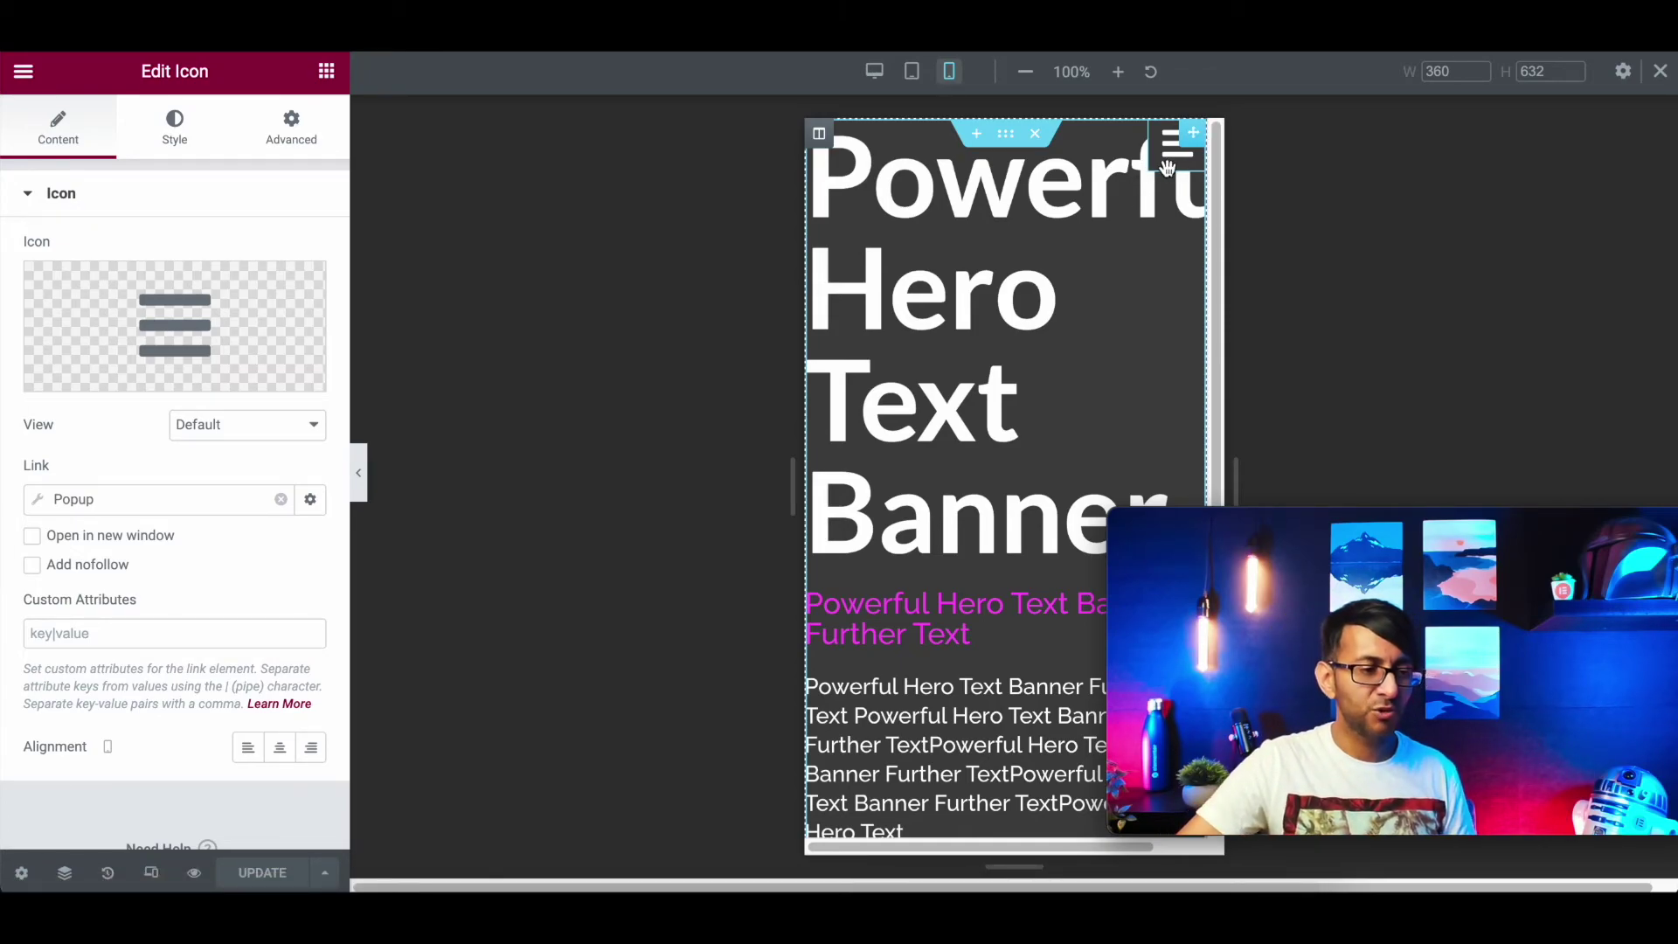
{"action": "mouse_move", "coordinate": [1215, 188]}
{"action": "left_mouse_down"}
{"action": "mouse_move", "coordinate": [1210, 438]}
{"action": "mouse_move", "coordinate": [1216, 157]}
{"action": "left_mouse_up"}
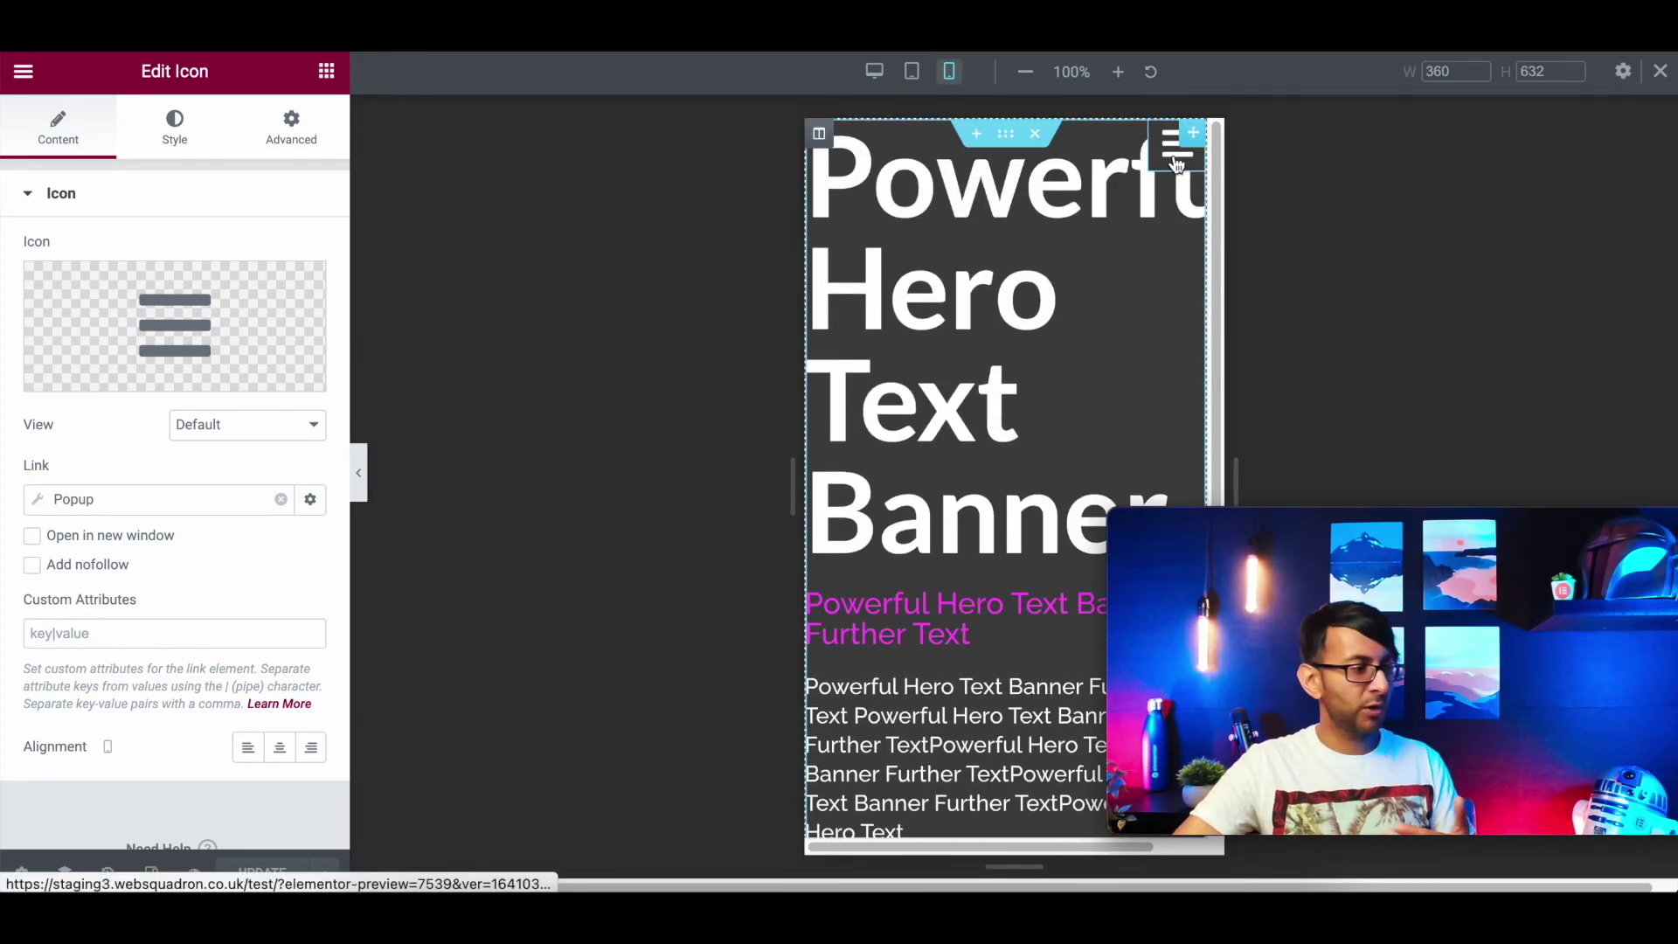
{"action": "left_click", "coordinate": [292, 132]}
{"action": "scroll", "coordinate": [185, 719], "scroll_direction": "down", "scroll_amount": 4}
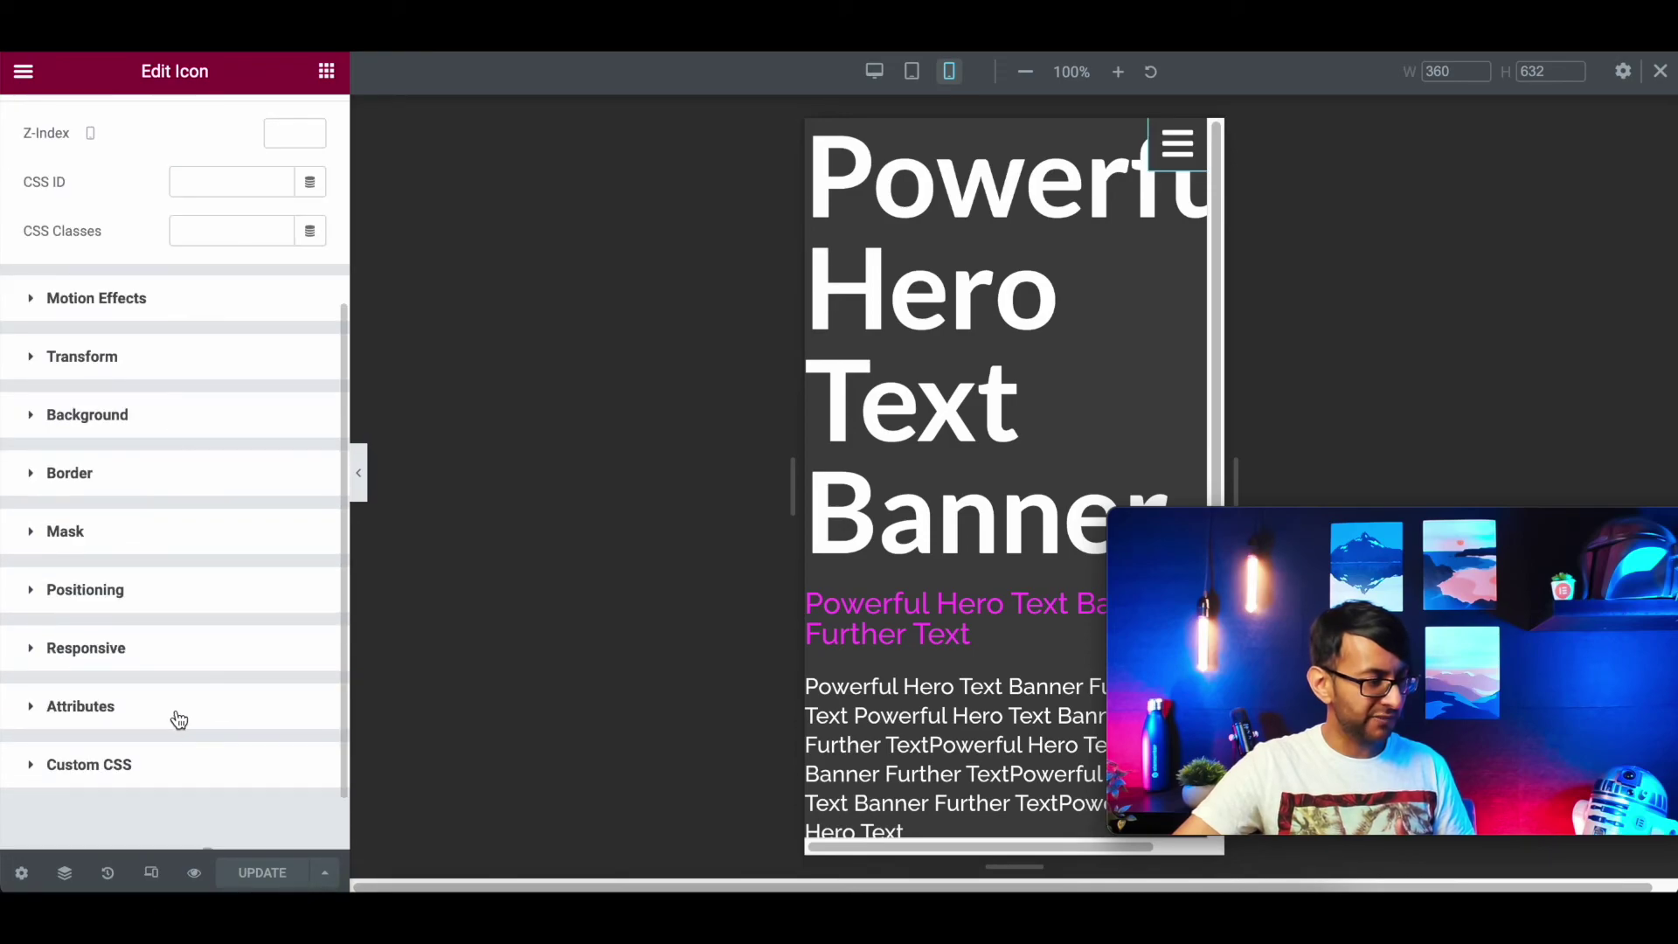
{"action": "left_click", "coordinate": [166, 594]}
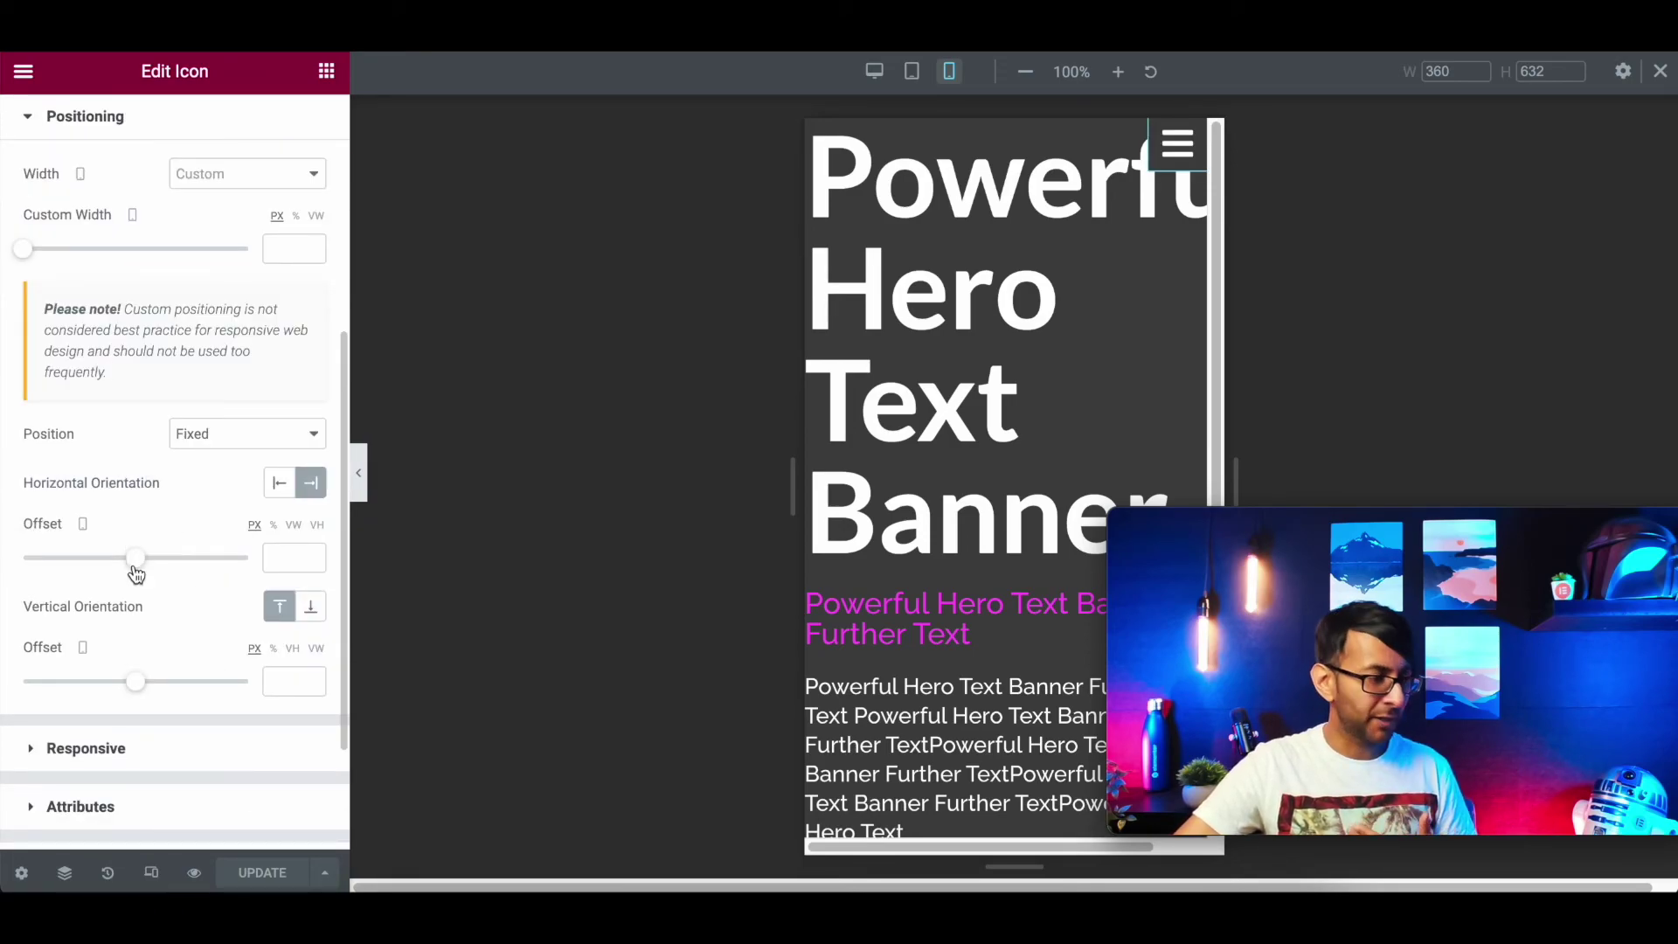
{"action": "left_click_drag", "start_coordinate": [133, 687], "coordinate": [158, 684]}
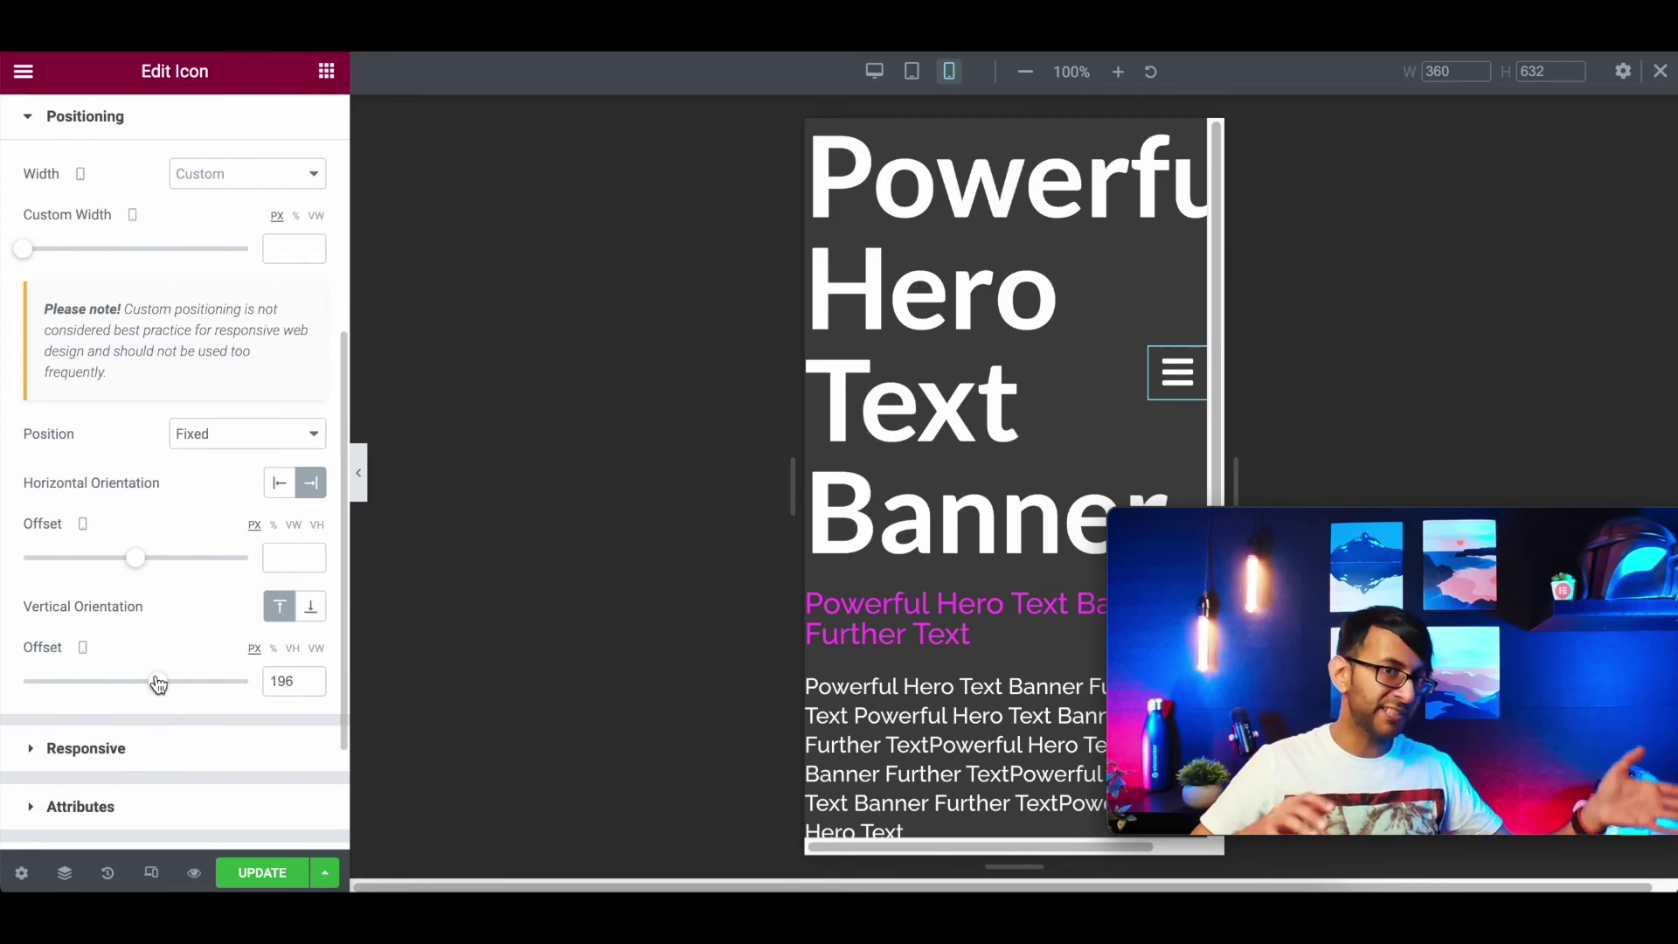
{"action": "left_click", "coordinate": [872, 74]}
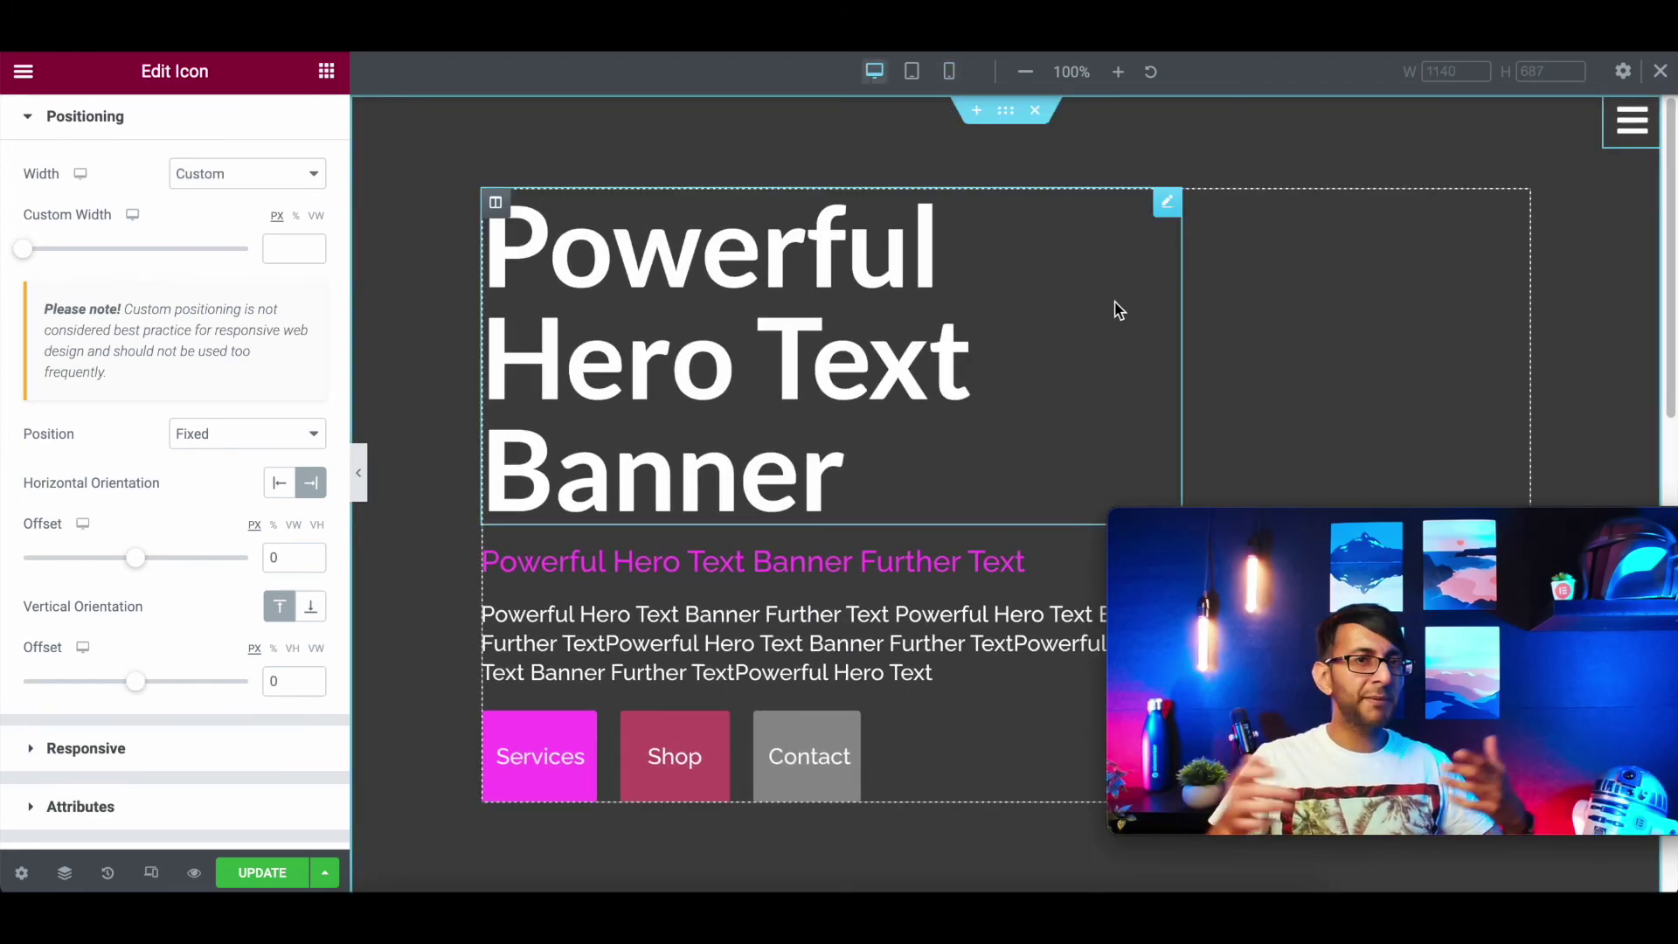